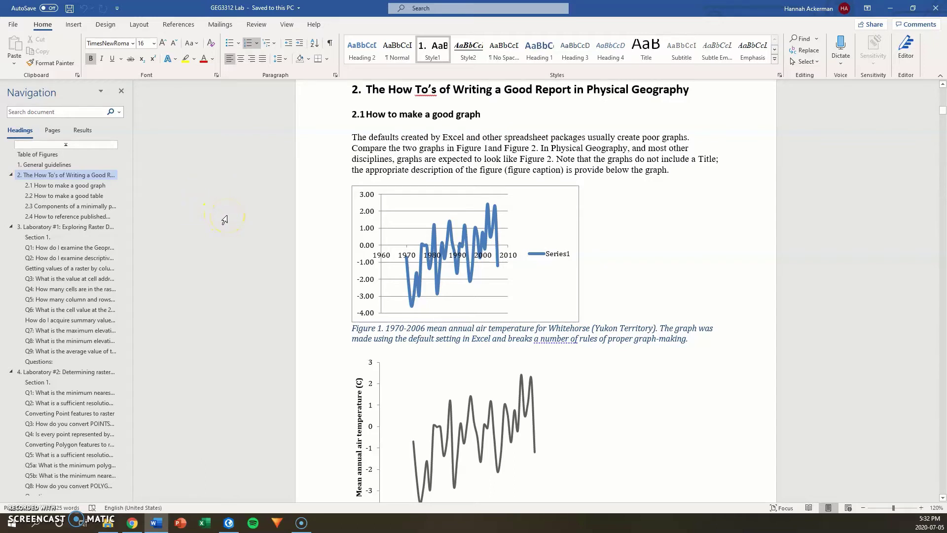
Step: Look through the tips for making a good graph and go to the Laboratory #1 section
{"action": "scroll", "coordinate": [224, 219], "scroll_direction": "down", "scroll_amount": 15}
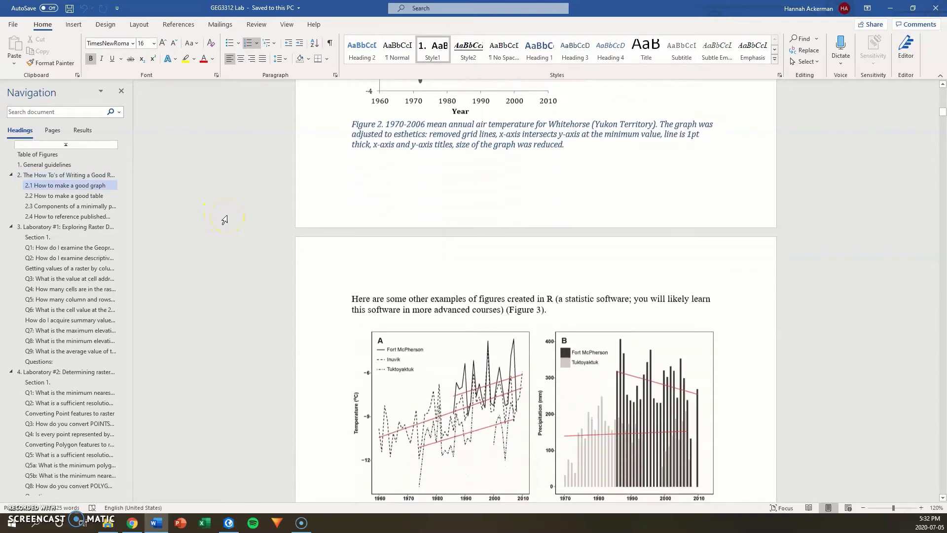
{"action": "scroll", "coordinate": [225, 219], "scroll_direction": "down", "scroll_amount": 7}
{"action": "scroll", "coordinate": [226, 215], "scroll_direction": "down", "scroll_amount": 2}
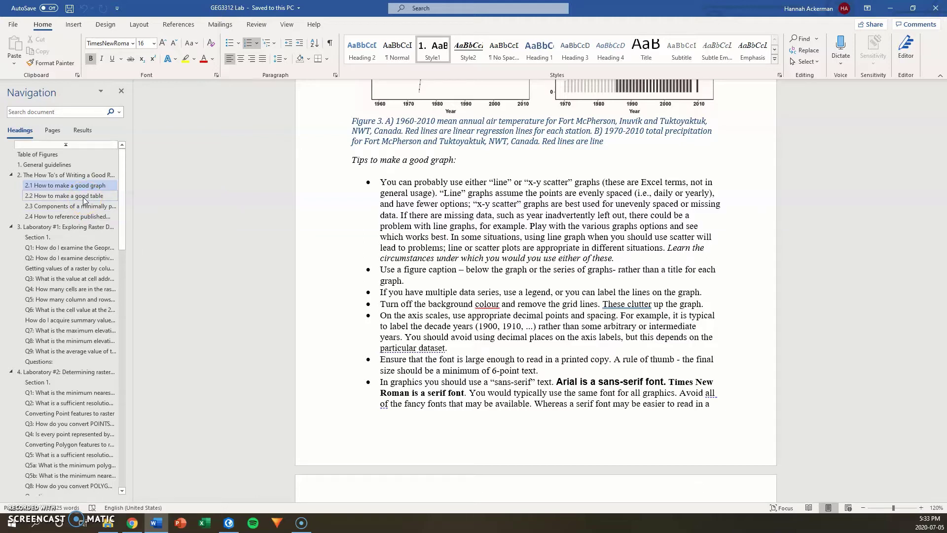
{"action": "left_click", "coordinate": [68, 227]}
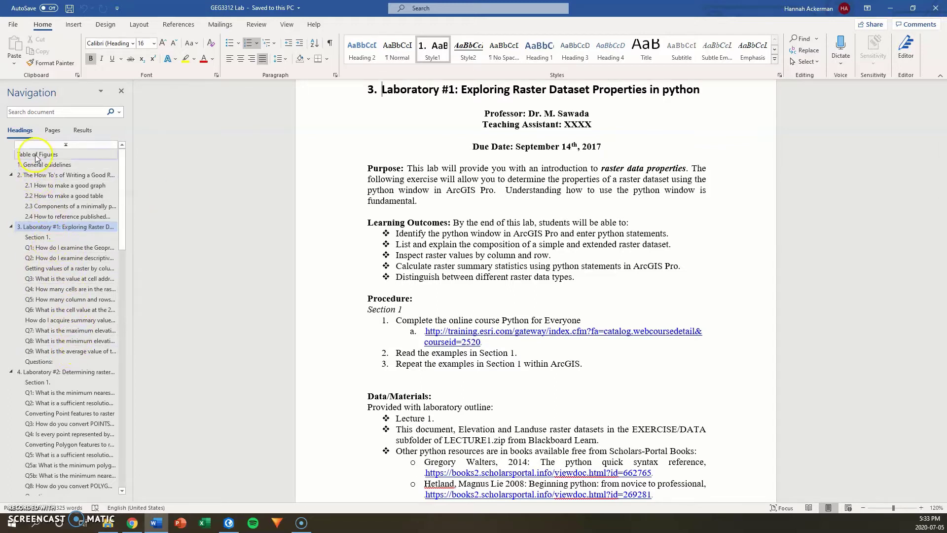
Step: Hide the Navigation pane and show it again
{"action": "left_click", "coordinate": [287, 27]}
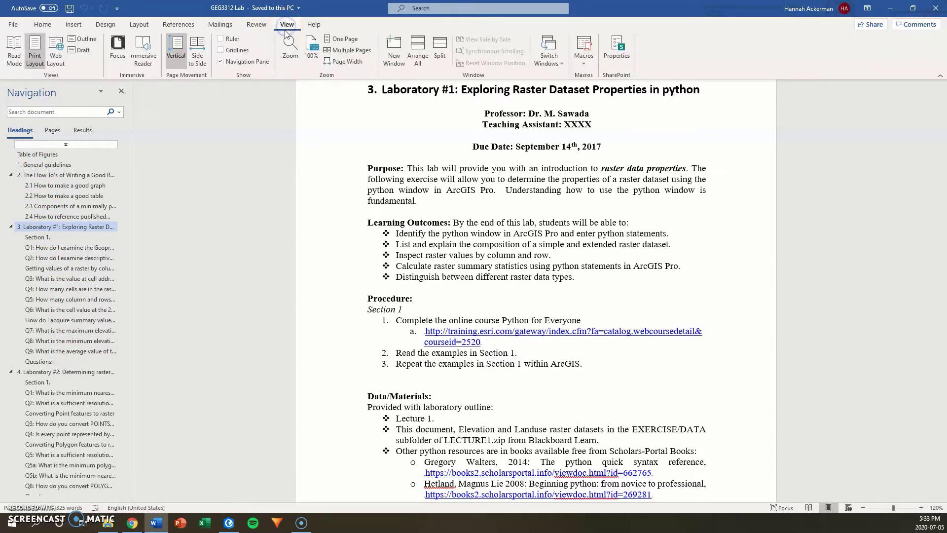
{"action": "left_click", "coordinate": [234, 62]}
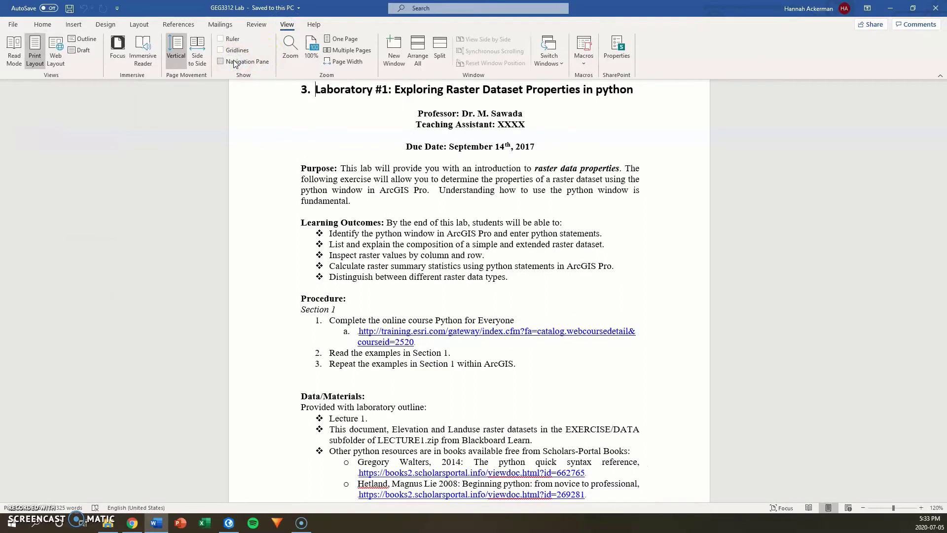
{"action": "left_click", "coordinate": [234, 62]}
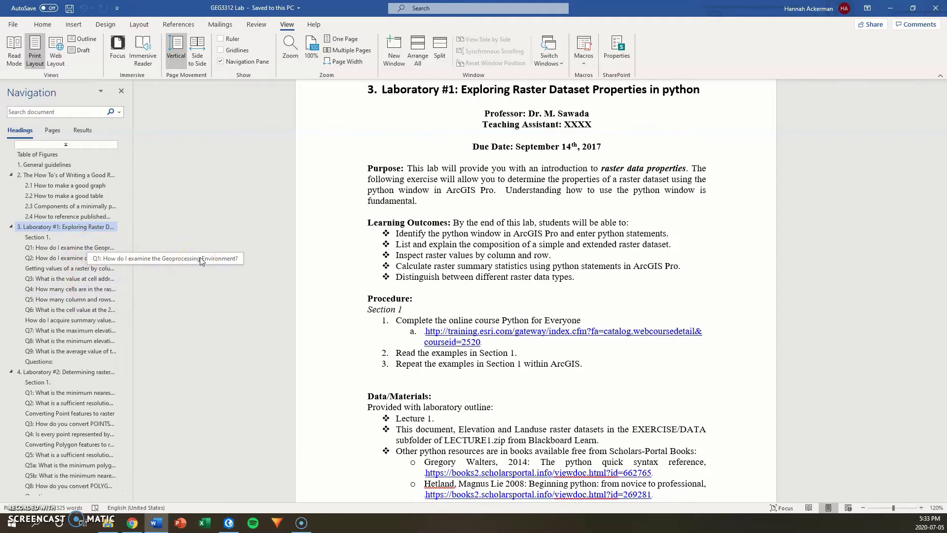
{"action": "left_click", "coordinate": [202, 296]}
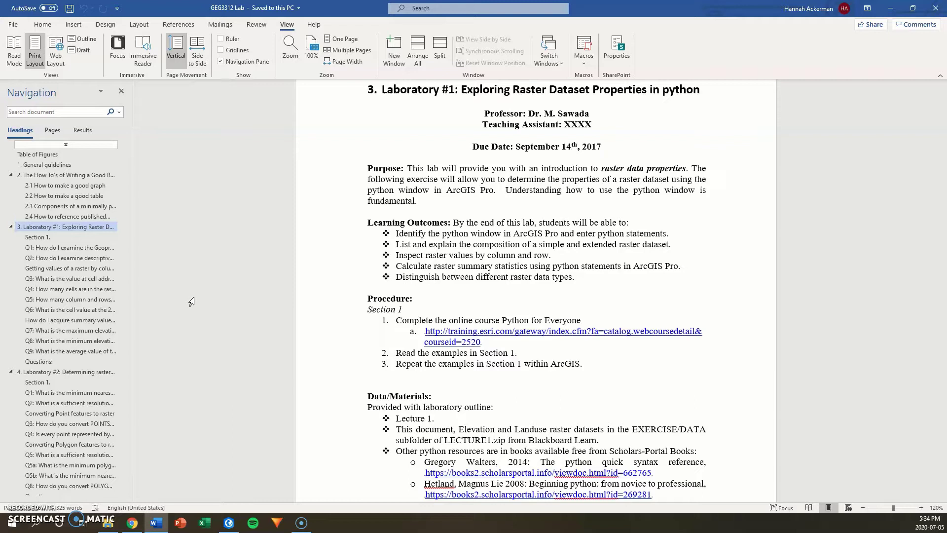
Step: Read through the Questions section of Laboratory #1 and return to the lab's main heading
{"action": "left_click", "coordinate": [49, 361]}
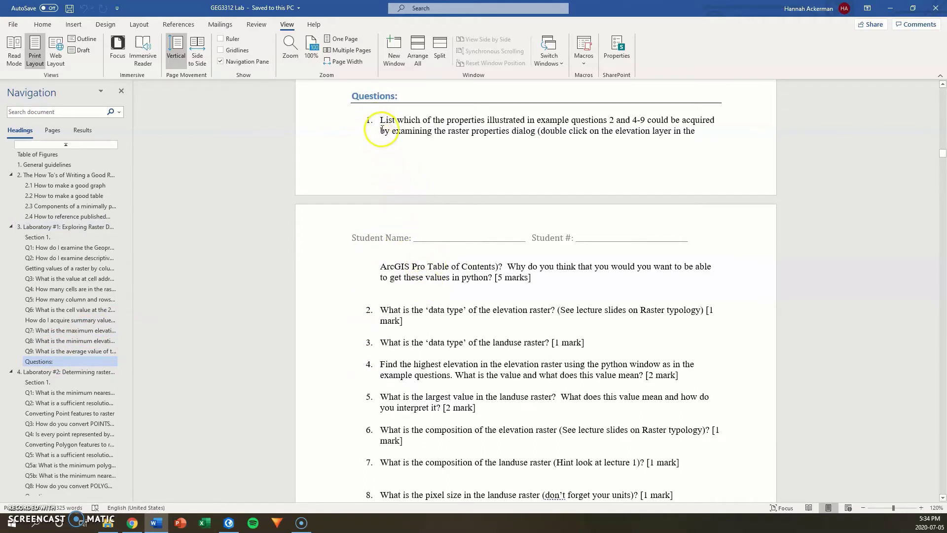
{"action": "scroll", "coordinate": [394, 163], "scroll_direction": "down", "scroll_amount": 3}
{"action": "scroll", "coordinate": [394, 163], "scroll_direction": "down", "scroll_amount": 12}
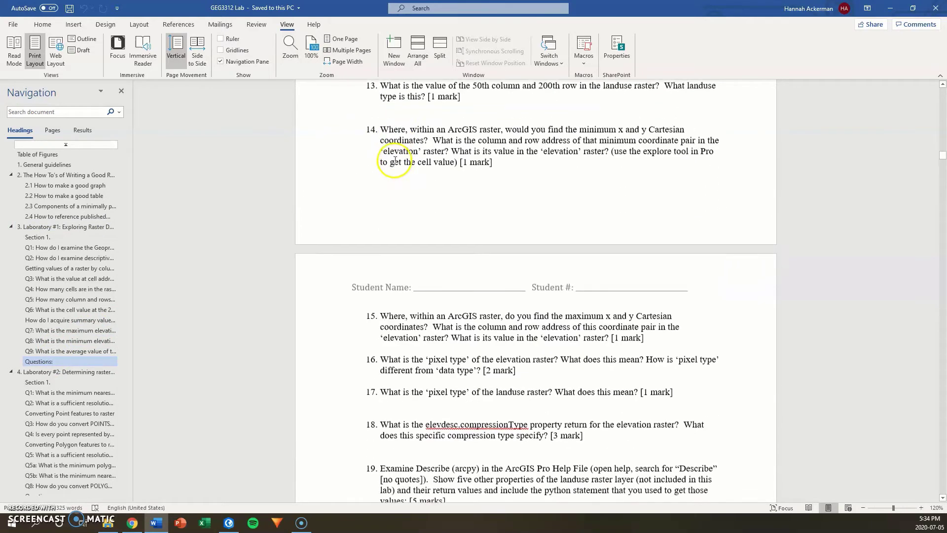
{"action": "scroll", "coordinate": [394, 158], "scroll_direction": "down", "scroll_amount": 3}
{"action": "scroll", "coordinate": [394, 158], "scroll_direction": "up", "scroll_amount": 10}
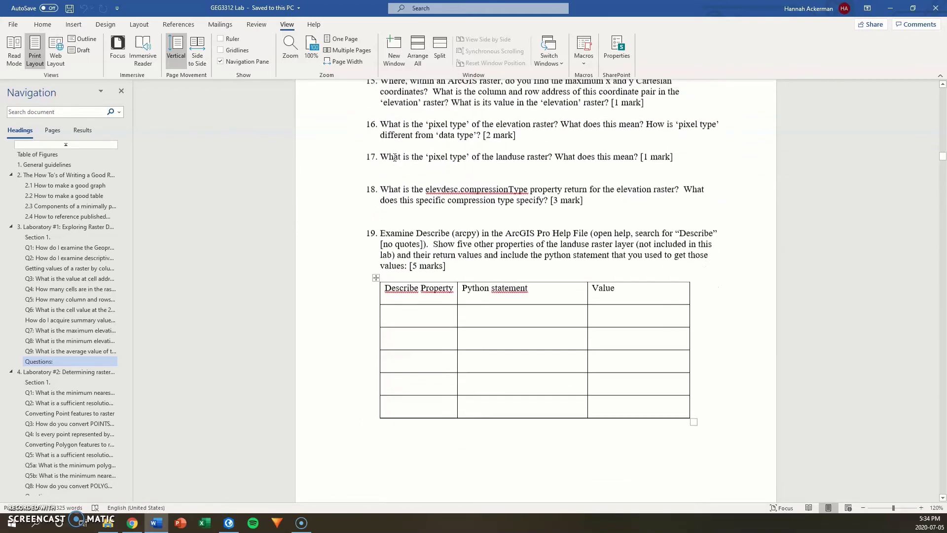
{"action": "scroll", "coordinate": [394, 158], "scroll_direction": "up", "scroll_amount": 10}
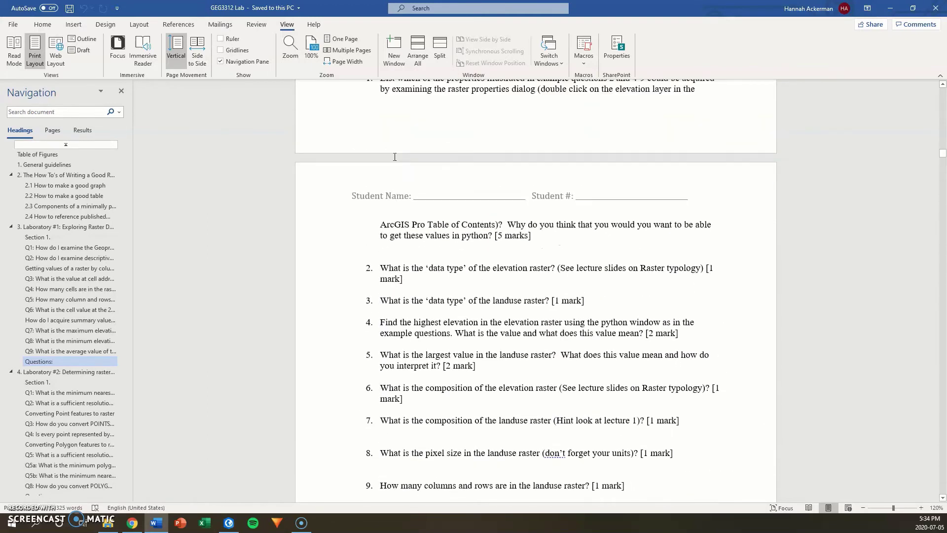
{"action": "left_click", "coordinate": [396, 161]}
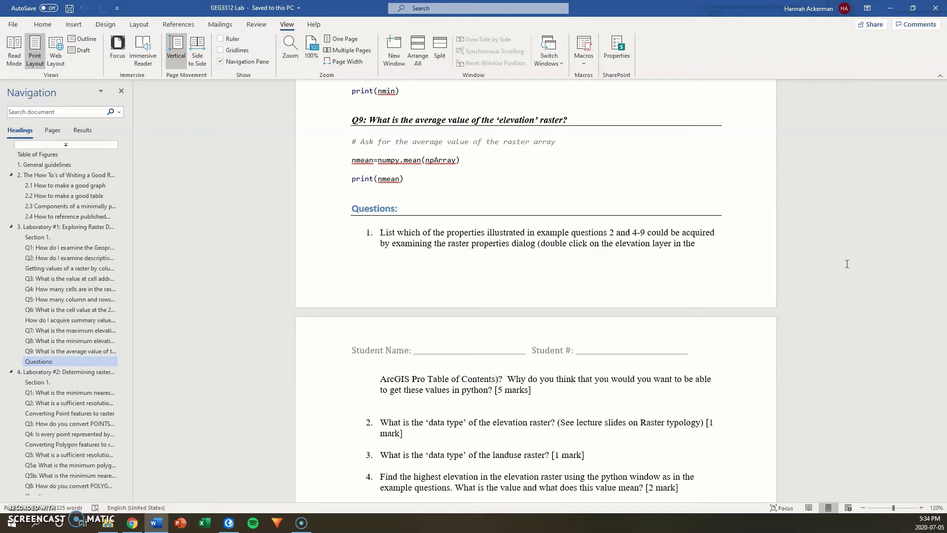
{"action": "left_click", "coordinate": [854, 269]}
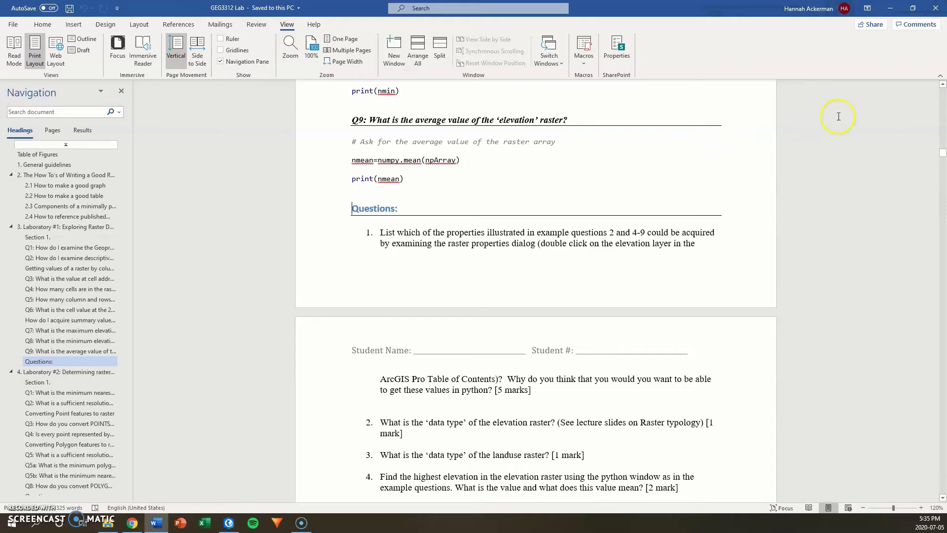
{"action": "left_click", "coordinate": [60, 227]}
Step: Minimize the lab document and open the Downloads folder in File Explorer
{"action": "left_click", "coordinate": [890, 8]}
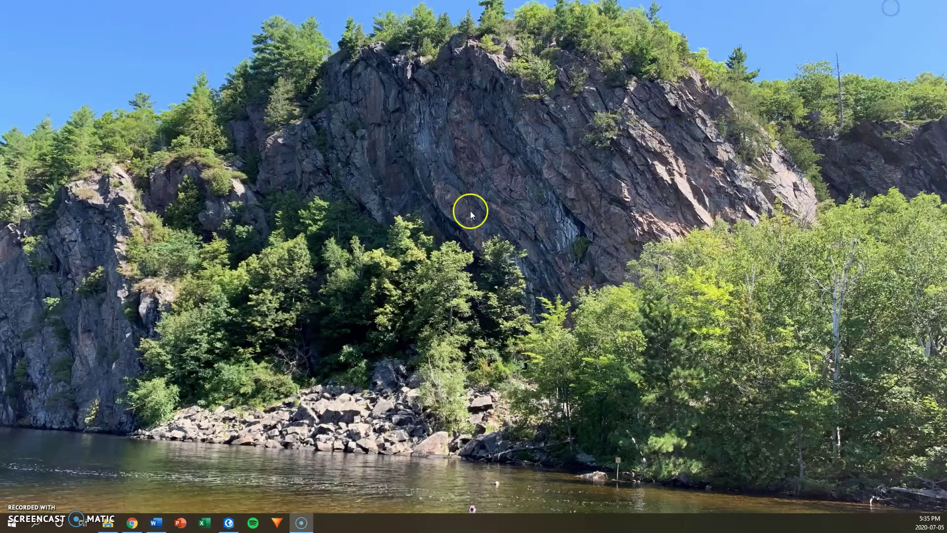
{"action": "left_click", "coordinate": [109, 523]}
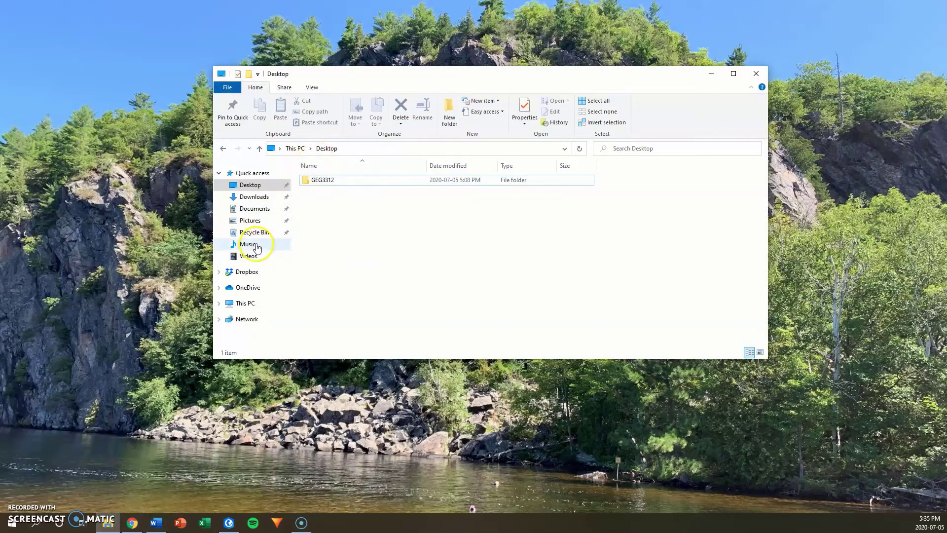
{"action": "left_click", "coordinate": [256, 198]}
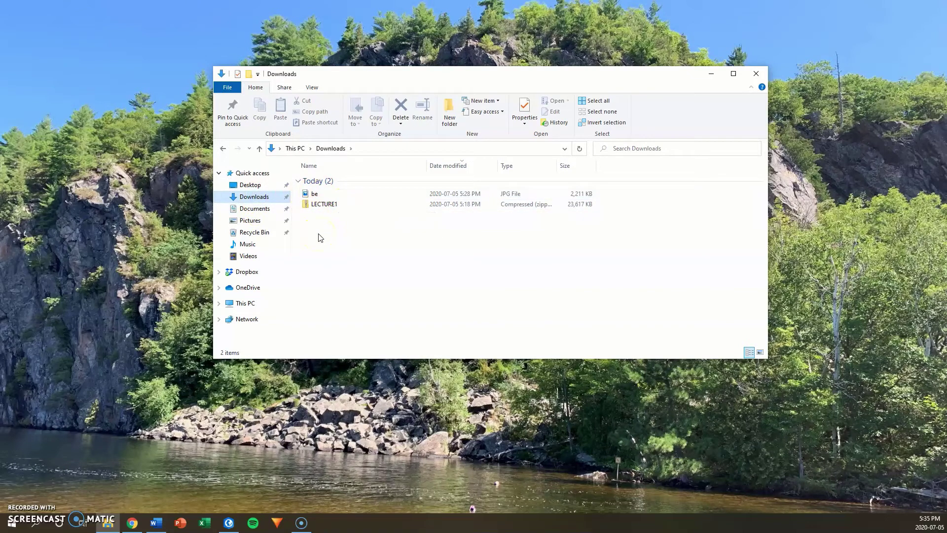
Step: Extract the LECTURE1 zip archive into the Lab1 folder inside GEG3312 on the Desktop
{"action": "right_click", "coordinate": [331, 206]}
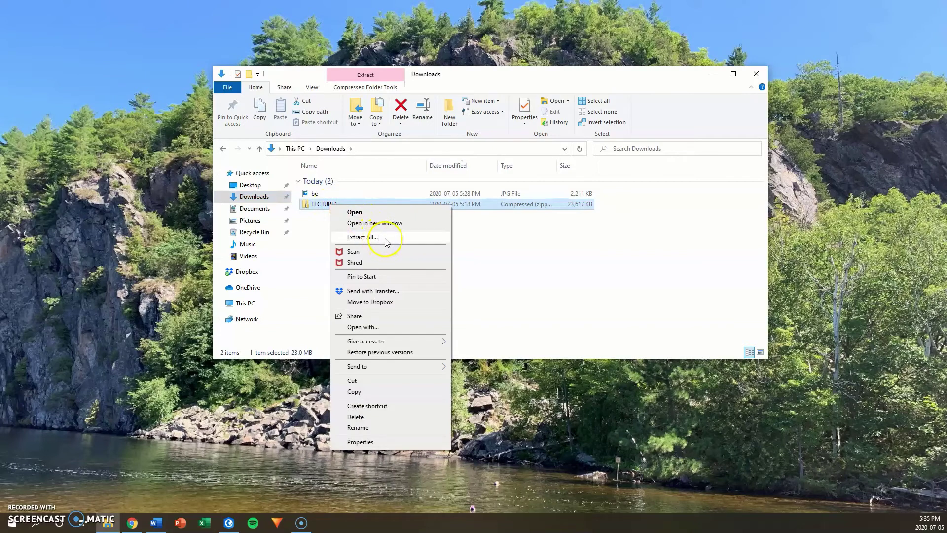
{"action": "left_click", "coordinate": [386, 239]}
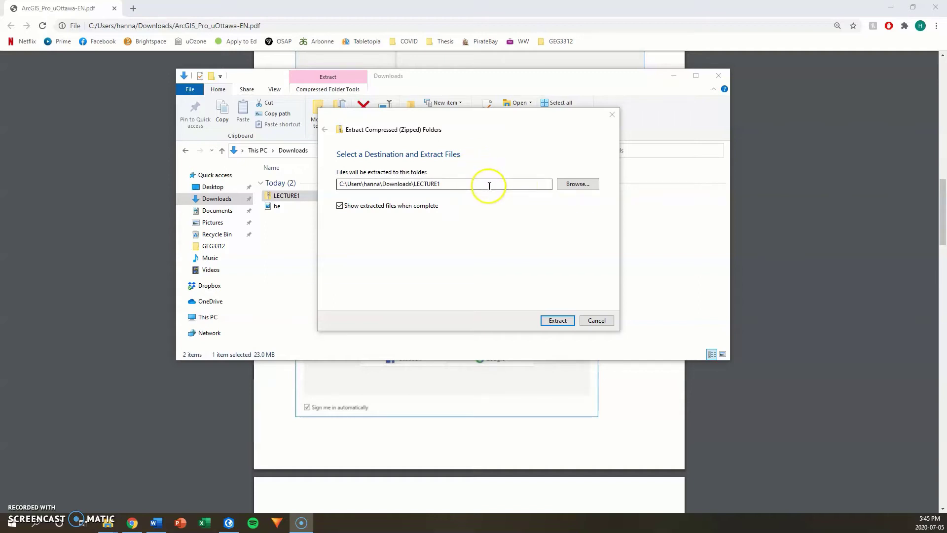
{"action": "left_click", "coordinate": [571, 184]}
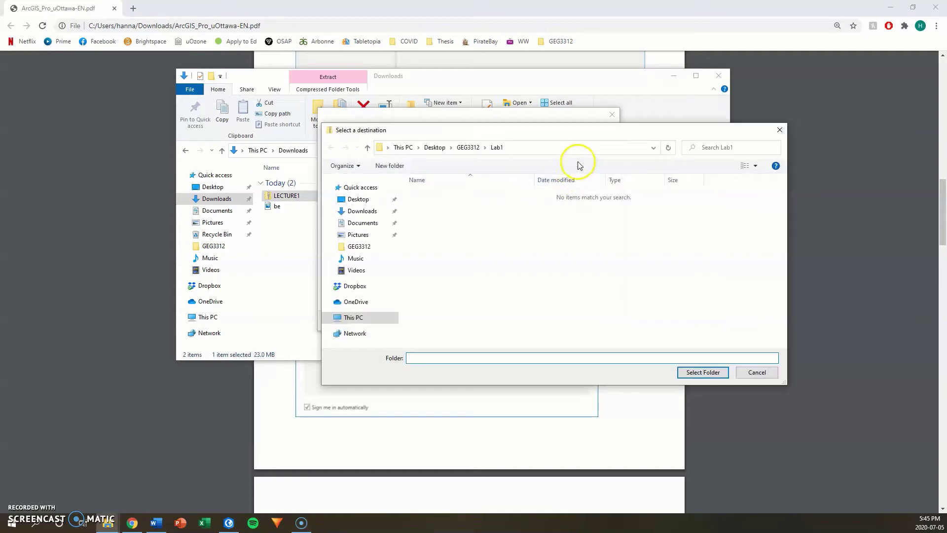
{"action": "left_click_drag", "start_coordinate": [573, 131], "coordinate": [475, 121]}
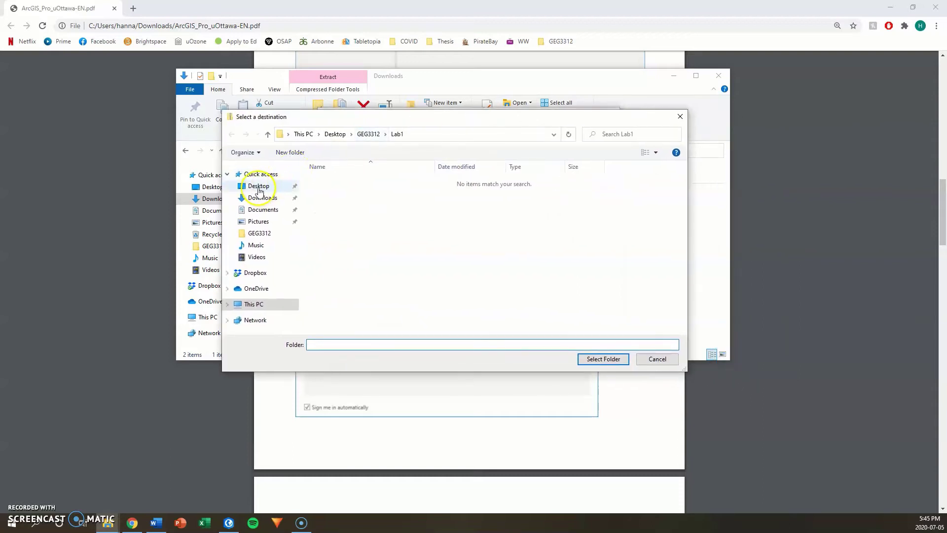
{"action": "left_click", "coordinate": [257, 186]}
{"action": "double_click", "coordinate": [347, 183]}
{"action": "left_click", "coordinate": [339, 192]}
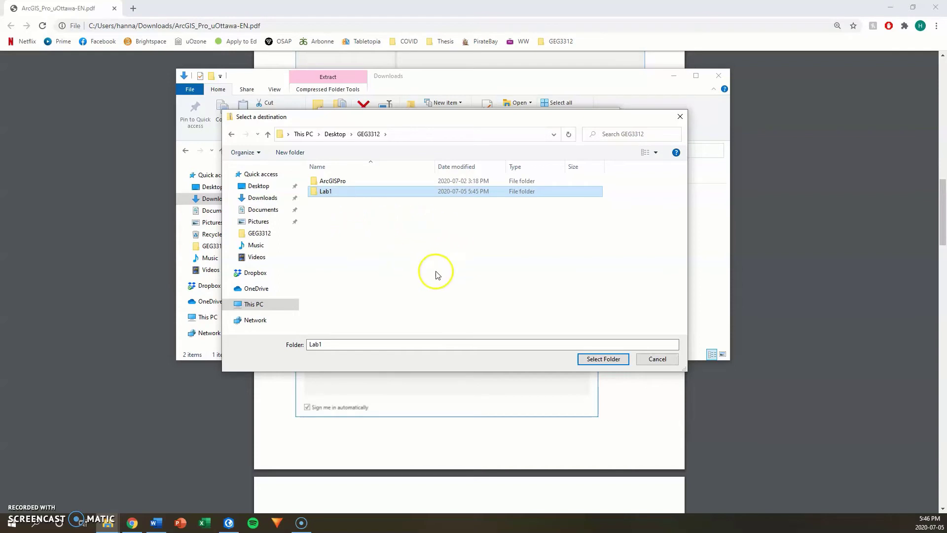
{"action": "left_click", "coordinate": [600, 359]}
{"action": "left_click", "coordinate": [556, 320]}
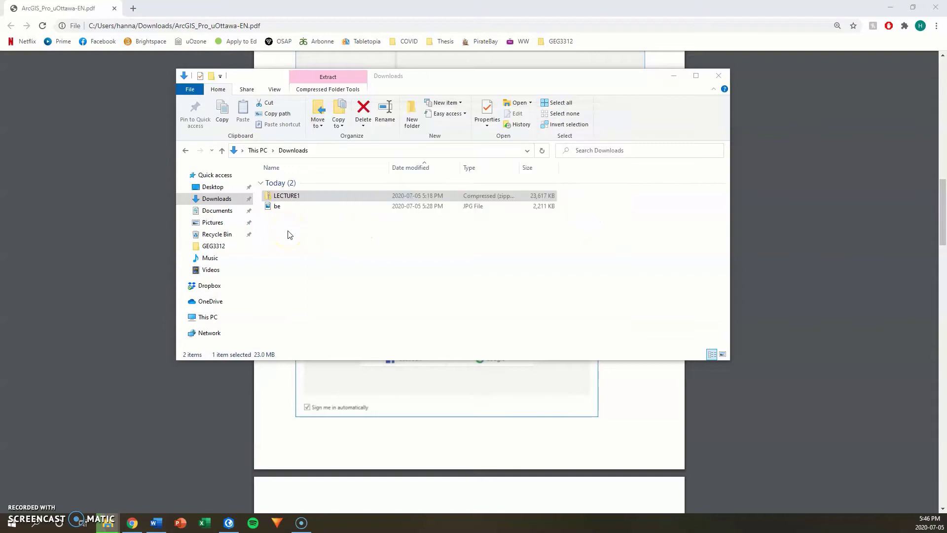
Step: Browse from the Desktop through GEG3312, Lab1 and EXERCISE1 to the DATA folder to check the extracted files
{"action": "left_click", "coordinate": [213, 189]}
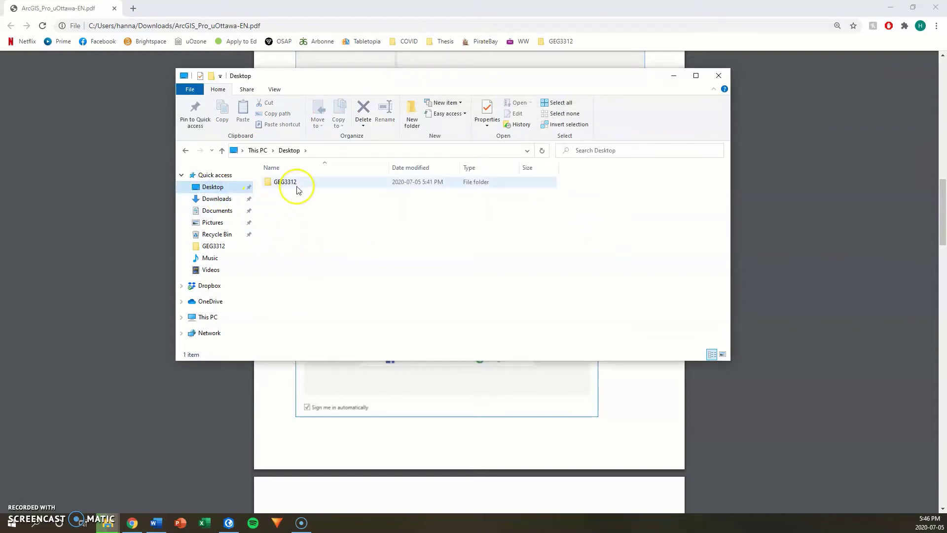
{"action": "double_click", "coordinate": [291, 183]}
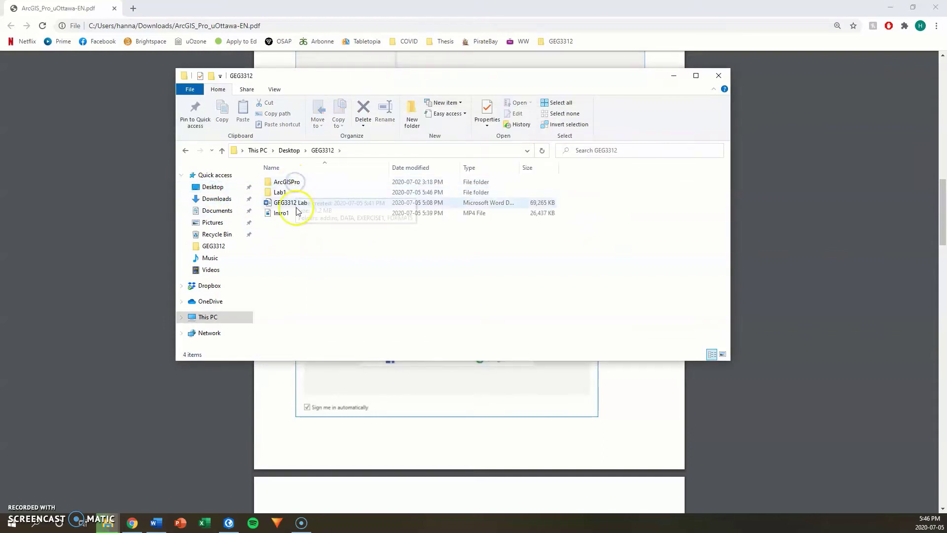
{"action": "left_click", "coordinate": [299, 192]}
{"action": "double_click", "coordinate": [299, 192]}
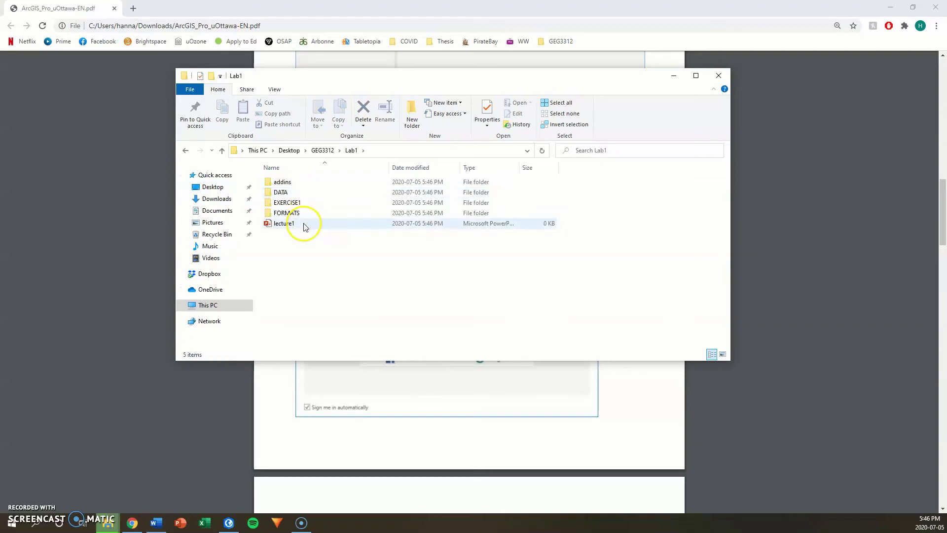
{"action": "double_click", "coordinate": [284, 202]}
{"action": "double_click", "coordinate": [284, 185]}
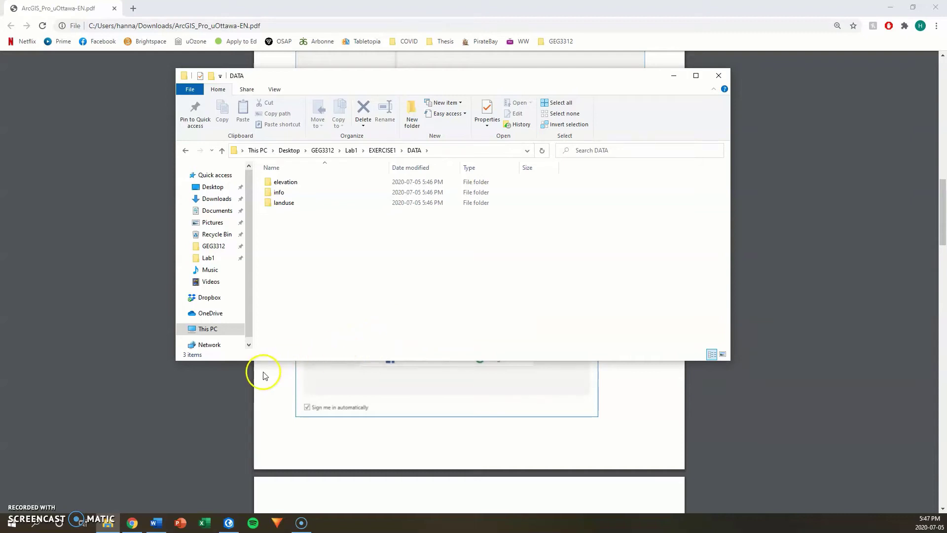
Step: Switch to the ArcGIS Pro login instructions PDF in Chrome and read it from the beginning through Step 3
{"action": "left_click", "coordinate": [218, 387]}
{"action": "scroll", "coordinate": [256, 369], "scroll_direction": "up", "scroll_amount": 15}
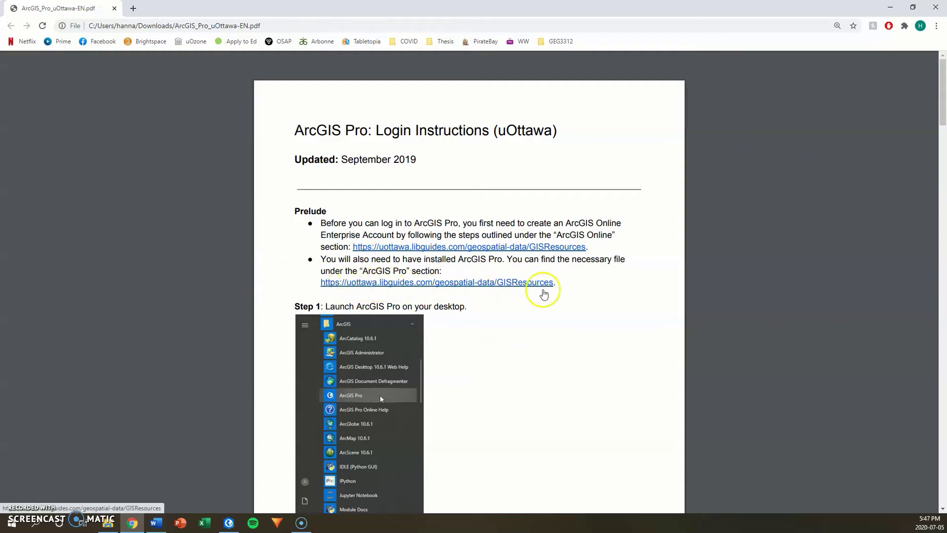
{"action": "left_click", "coordinate": [499, 335]}
{"action": "scroll", "coordinate": [501, 339], "scroll_direction": "down", "scroll_amount": 2}
{"action": "scroll", "coordinate": [500, 340], "scroll_direction": "down", "scroll_amount": 10}
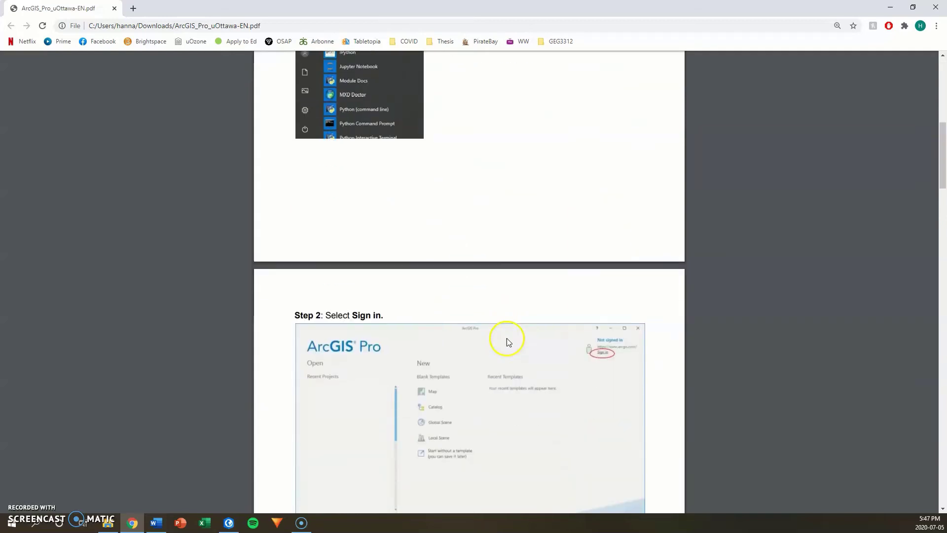
{"action": "scroll", "coordinate": [515, 339], "scroll_direction": "down", "scroll_amount": 2}
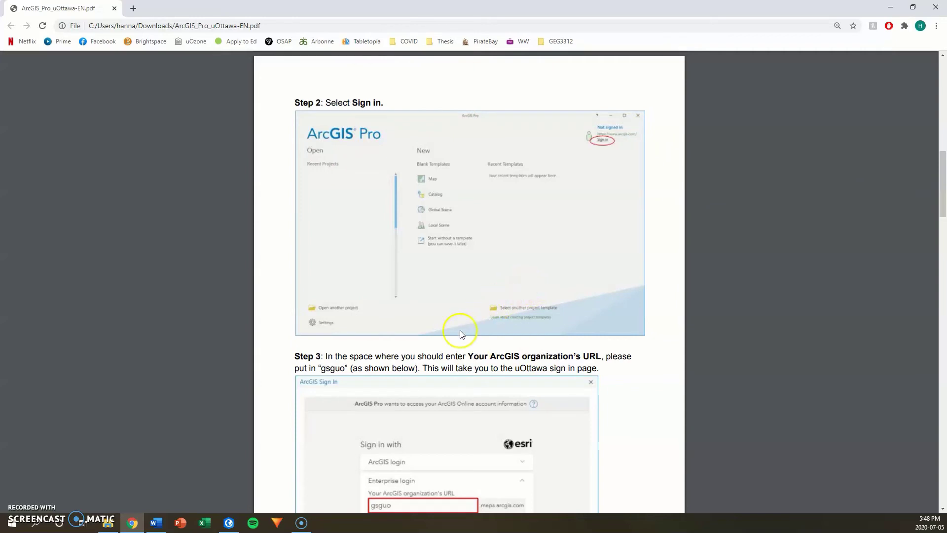
Step: Switch to ArcGIS Pro, start signing in, and submit "gsguo" as the ArcGIS organization's URL
{"action": "left_click", "coordinate": [234, 526]}
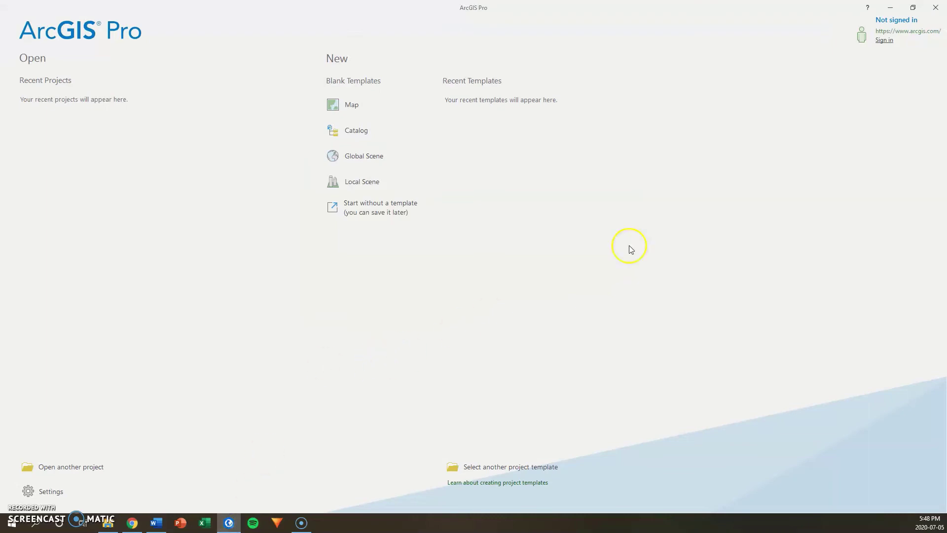
{"action": "left_click", "coordinate": [884, 41]}
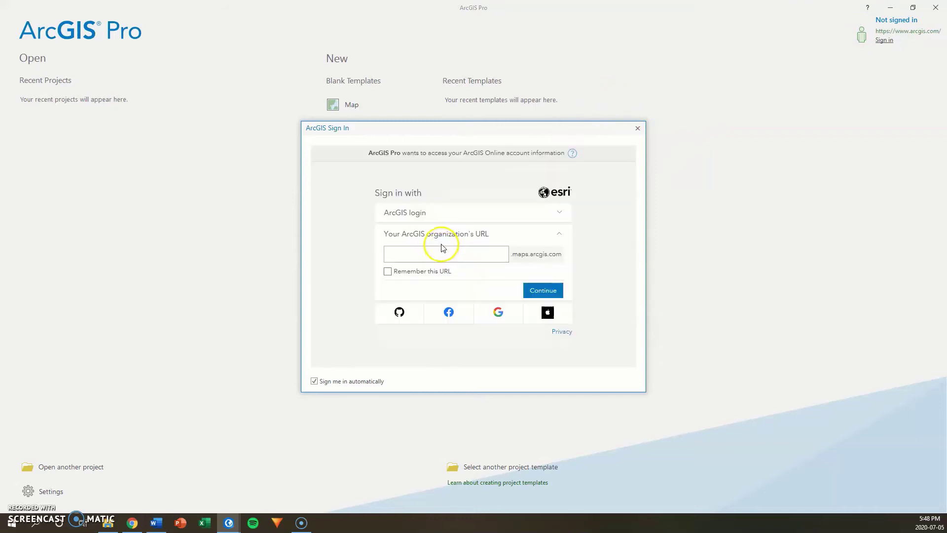
{"action": "left_click", "coordinate": [401, 255]}
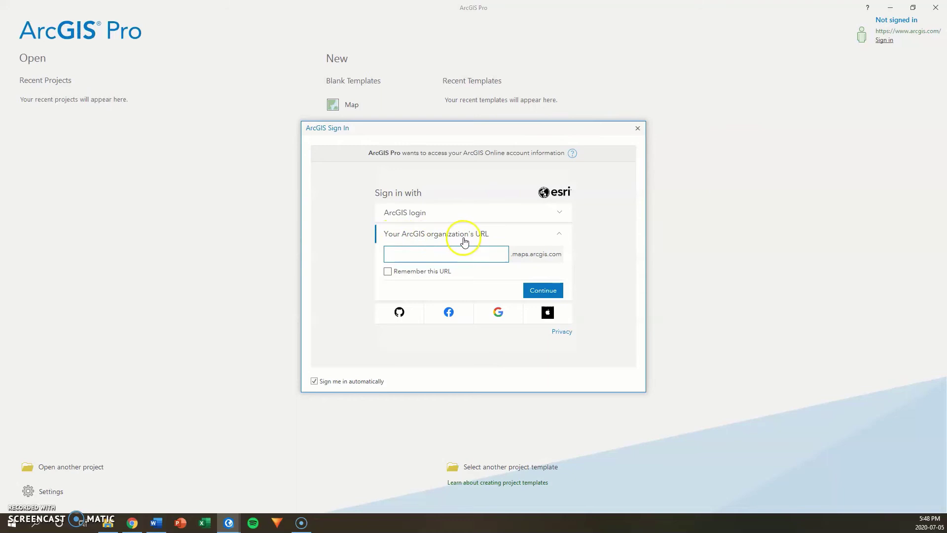
{"action": "type", "text": "gsguo"}
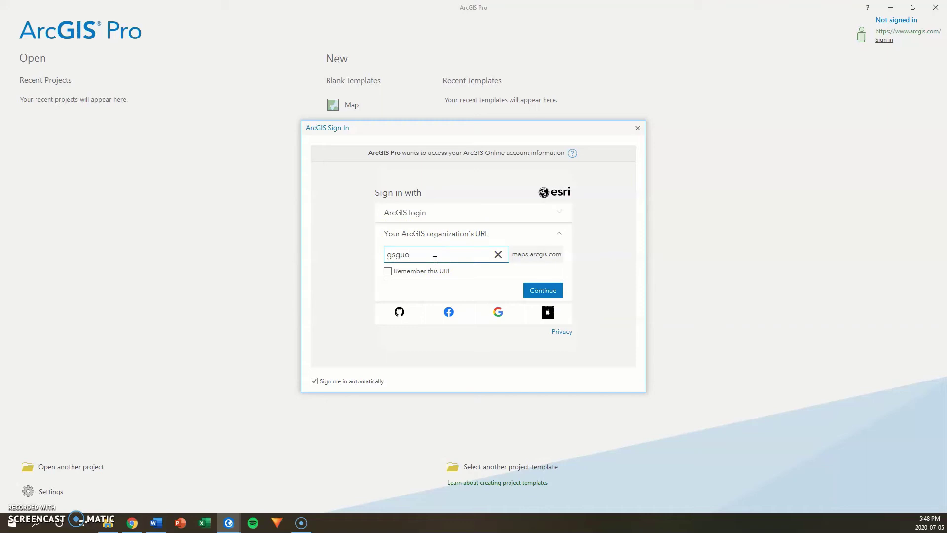
{"action": "left_click", "coordinate": [548, 294]}
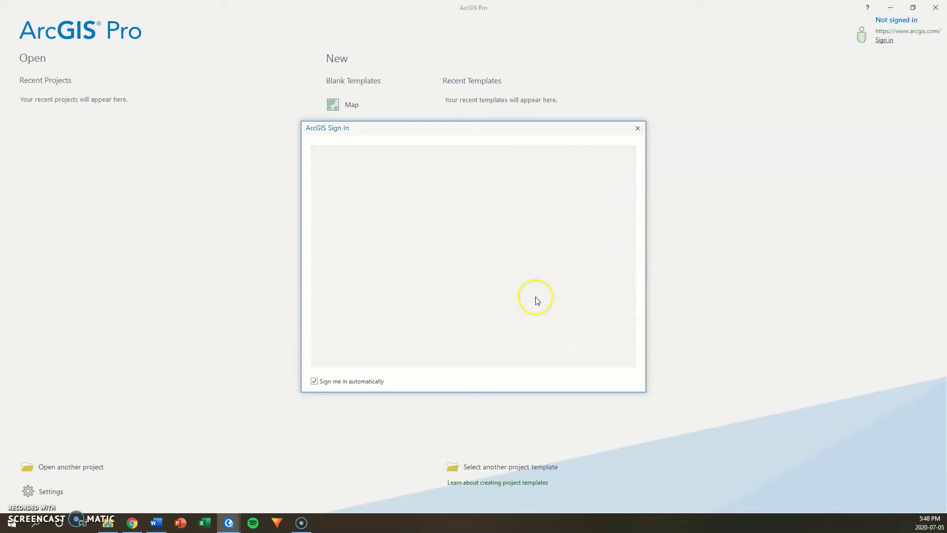
{"action": "left_click", "coordinate": [454, 270]}
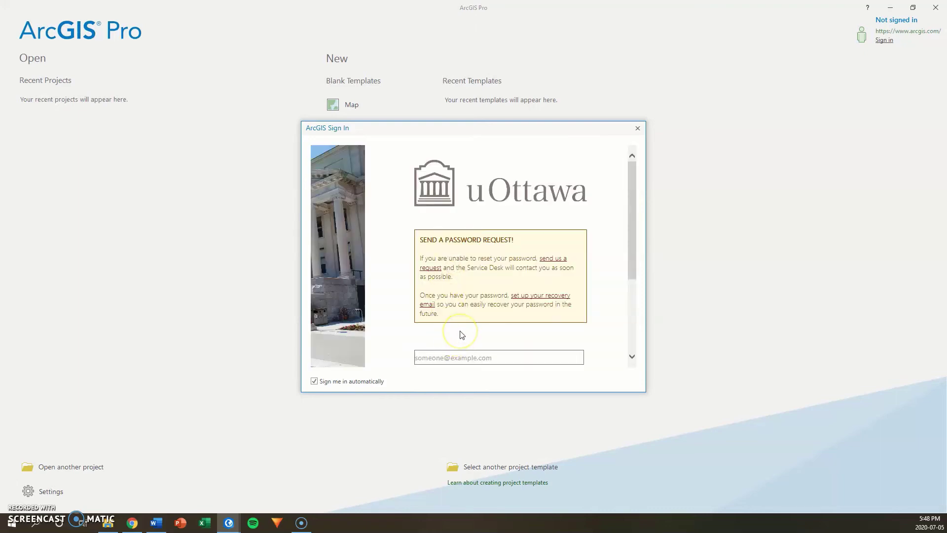
Step: Enter the university account's e-mail address and password, and log in to the ArcGIS organization
{"action": "scroll", "coordinate": [456, 339], "scroll_direction": "down", "scroll_amount": 3}
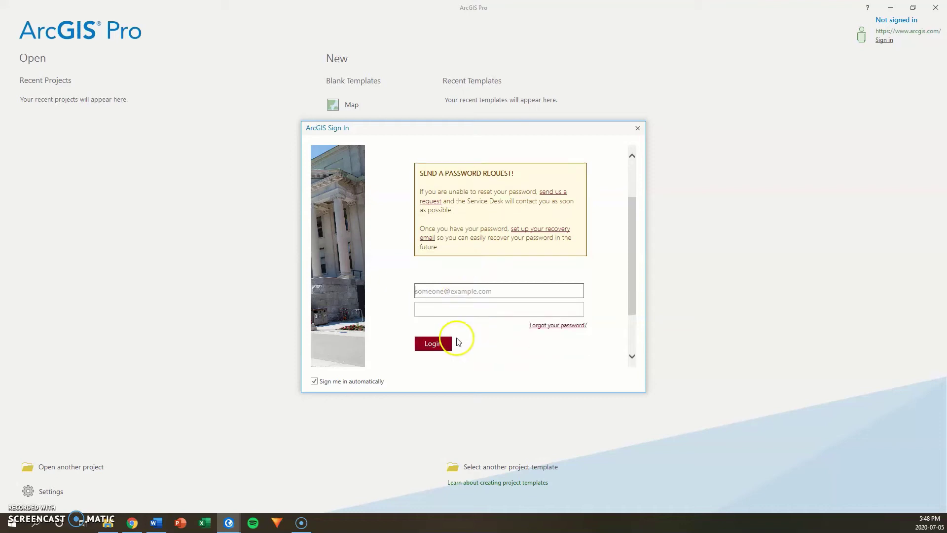
{"action": "type", "text": "hac"}
{"action": "left_click", "coordinate": [469, 304]}
{"action": "left_click", "coordinate": [467, 304]}
{"action": "type", "text": "•••••••••"}
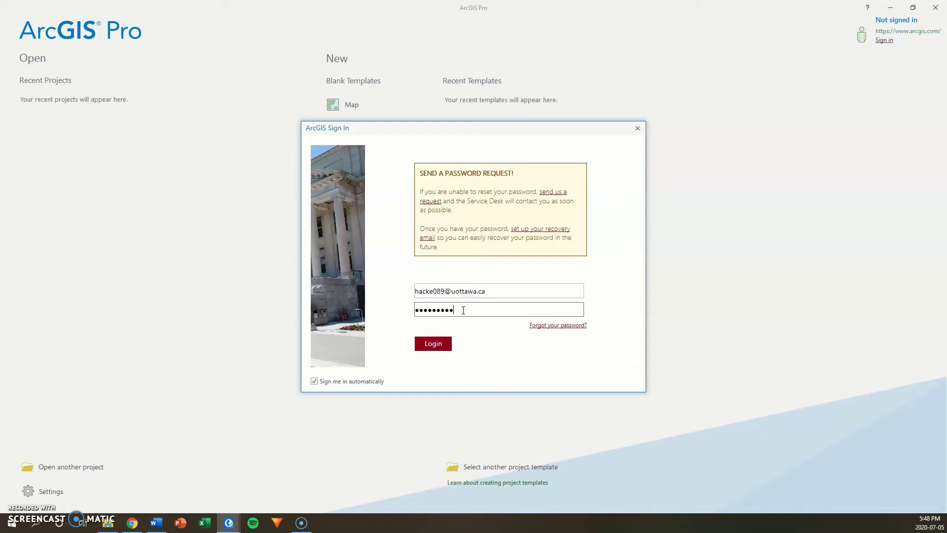
{"action": "left_click", "coordinate": [430, 343]}
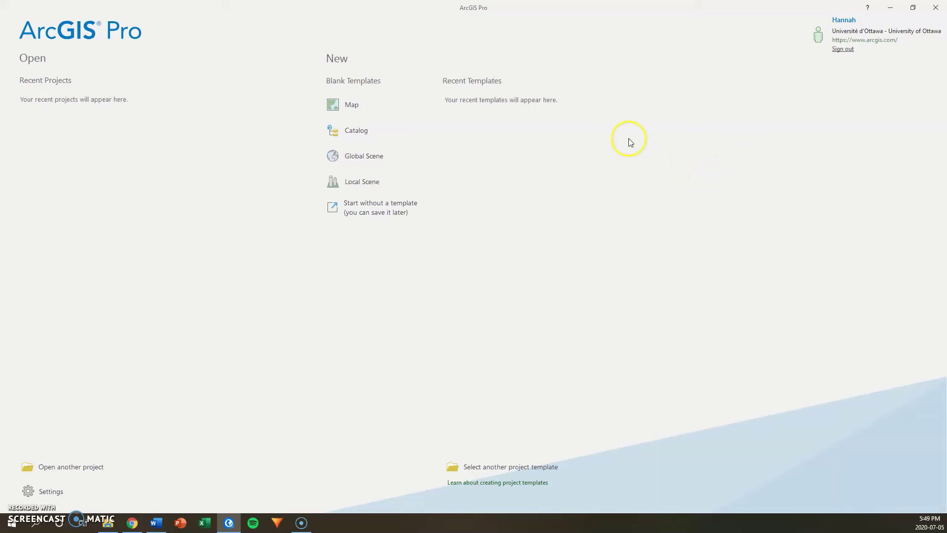
Step: Start a new project from the blank Map template and name it Lab1
{"action": "left_click", "coordinate": [352, 104]}
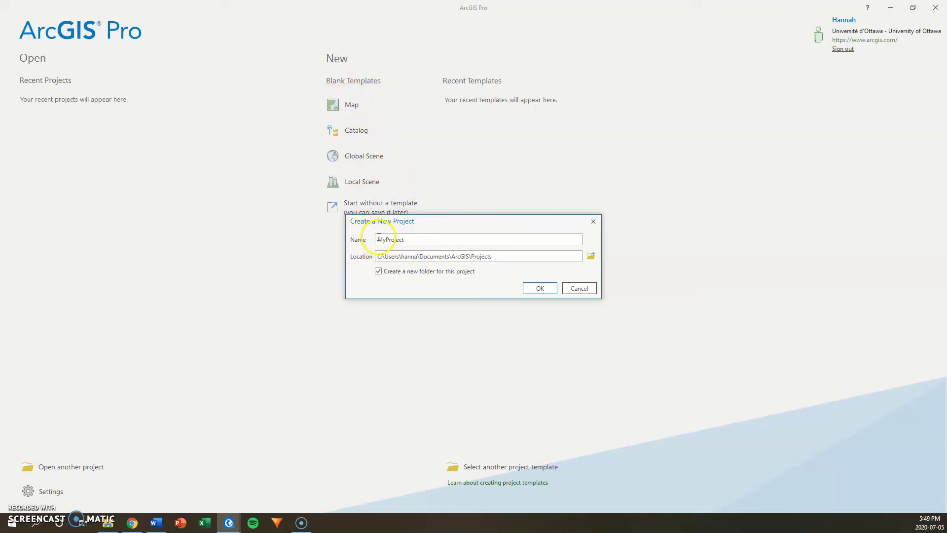
{"action": "left_click_drag", "start_coordinate": [379, 237], "coordinate": [430, 239]}
{"action": "type", "text": "Lab1"}
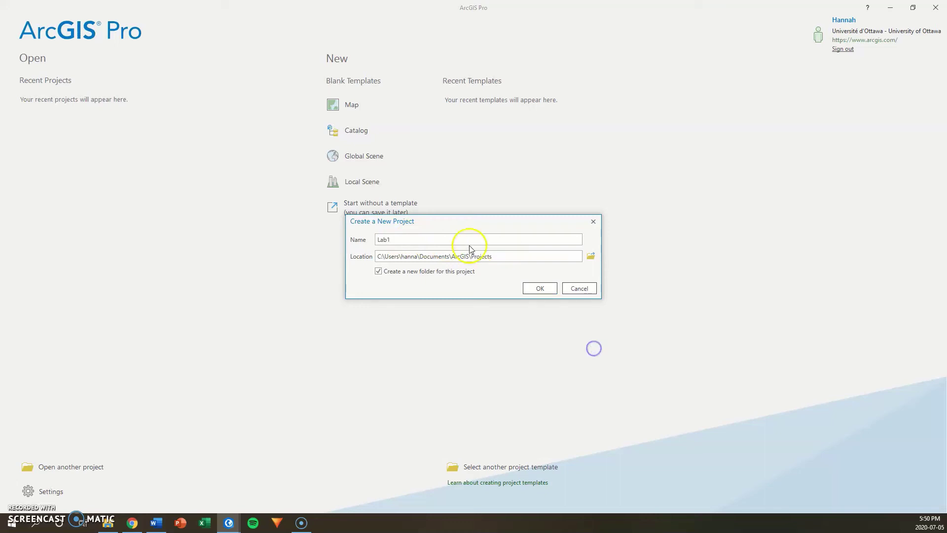
Step: Set the project's location to the Lab1 folder inside GEG3312 on the Desktop and create the project
{"action": "left_click", "coordinate": [592, 256]}
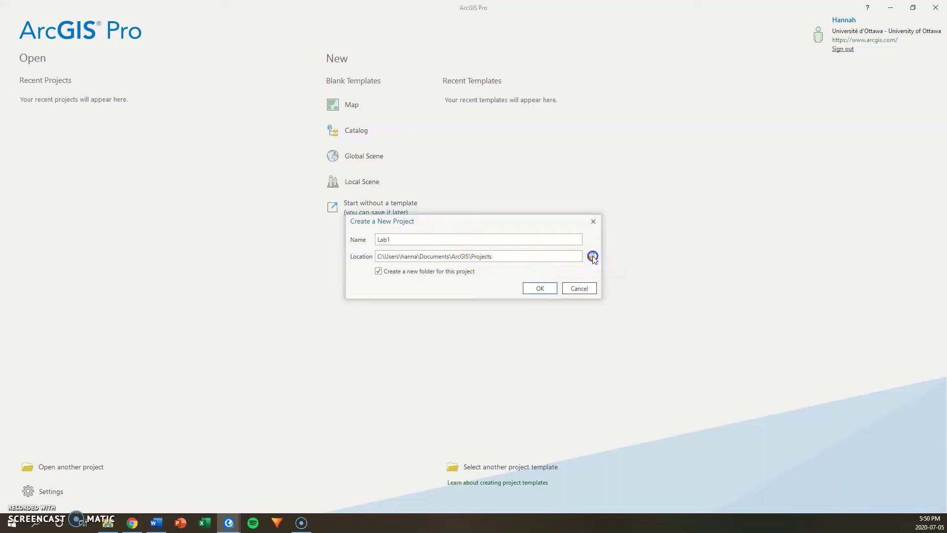
{"action": "left_click", "coordinate": [384, 228]}
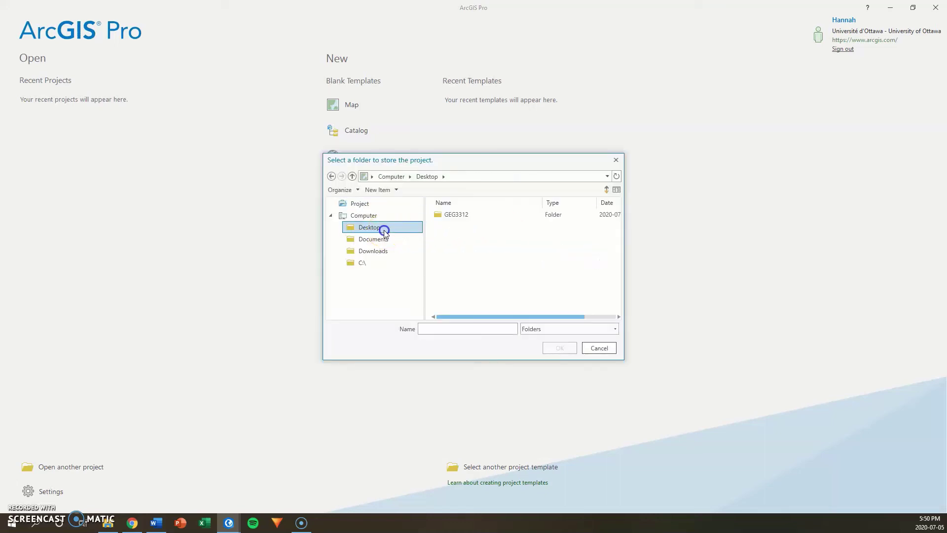
{"action": "double_click", "coordinate": [459, 214]}
{"action": "left_click", "coordinate": [460, 227]}
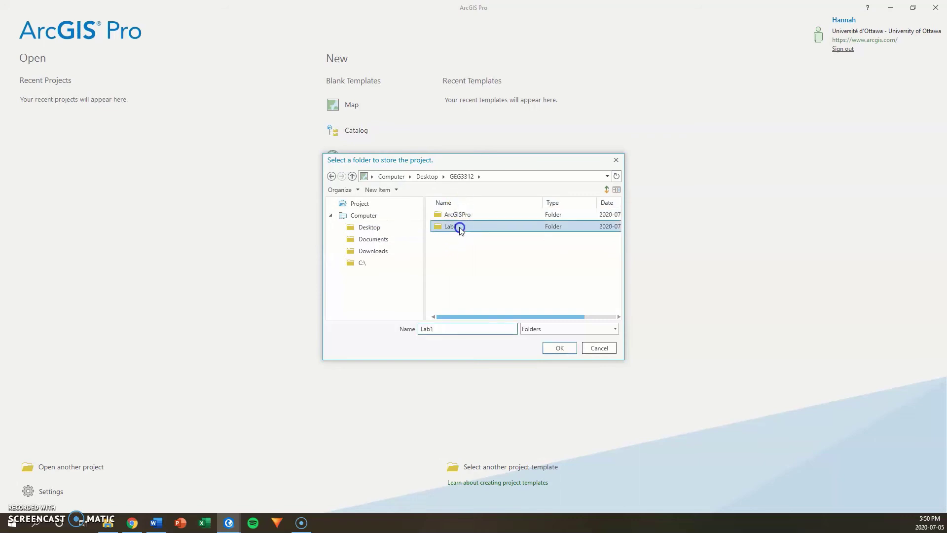
{"action": "left_click", "coordinate": [559, 348]}
{"action": "left_click", "coordinate": [538, 290]}
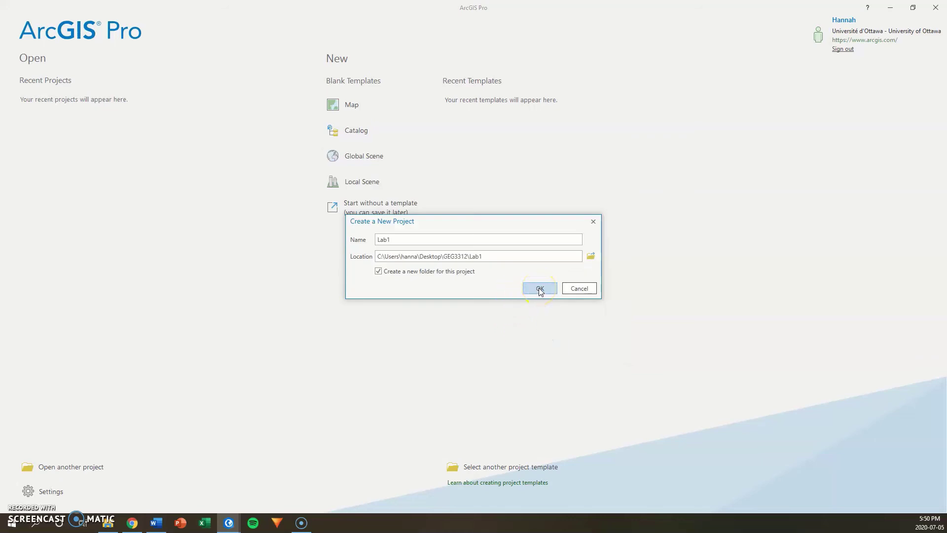
{"action": "left_click", "coordinate": [539, 289]}
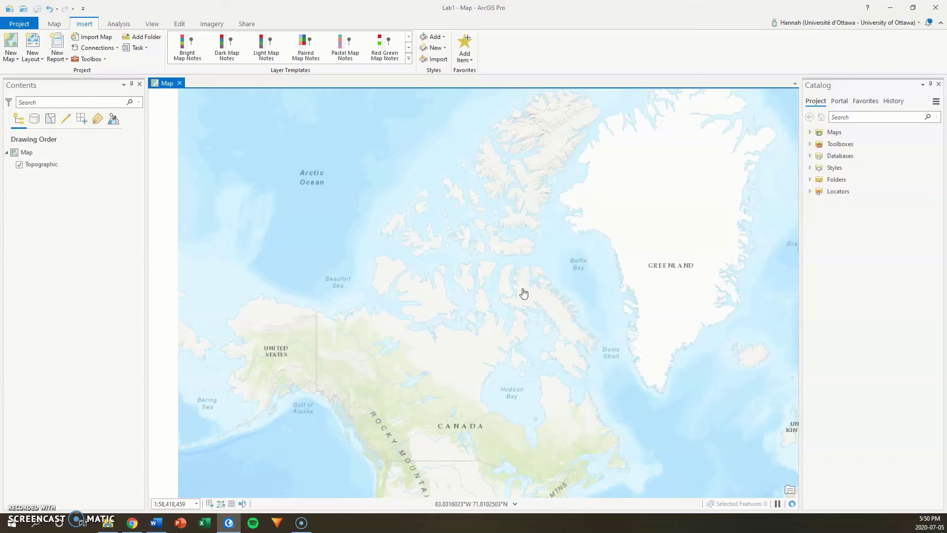
{"action": "left_click", "coordinate": [514, 285]}
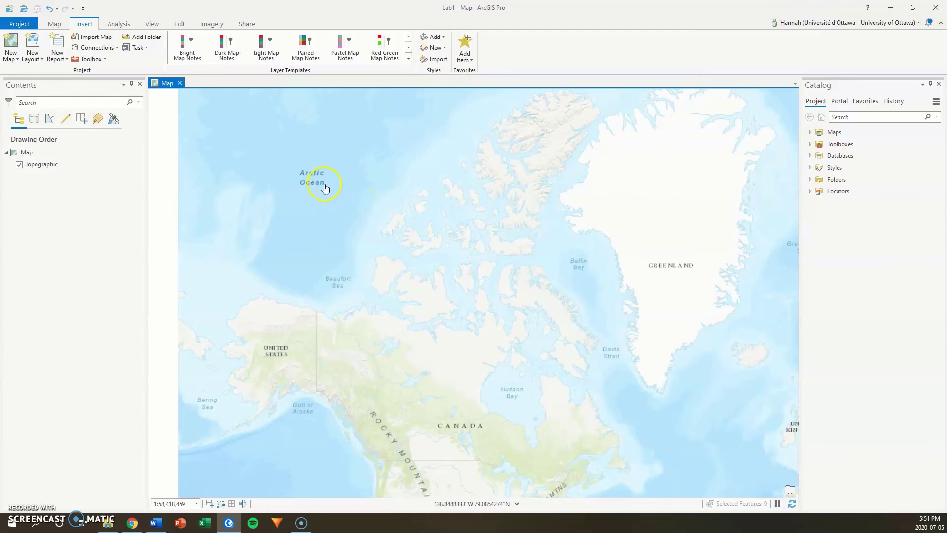
Step: Review the project's licensing information, checking the user license level and the full list of Esri extensions, and return to the map
{"action": "left_click", "coordinate": [28, 26]}
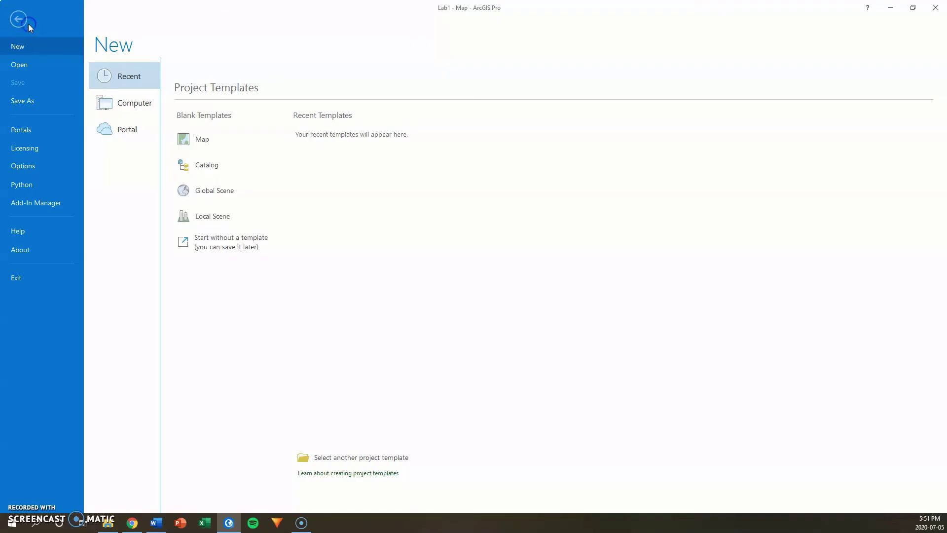
{"action": "left_click", "coordinate": [52, 148]}
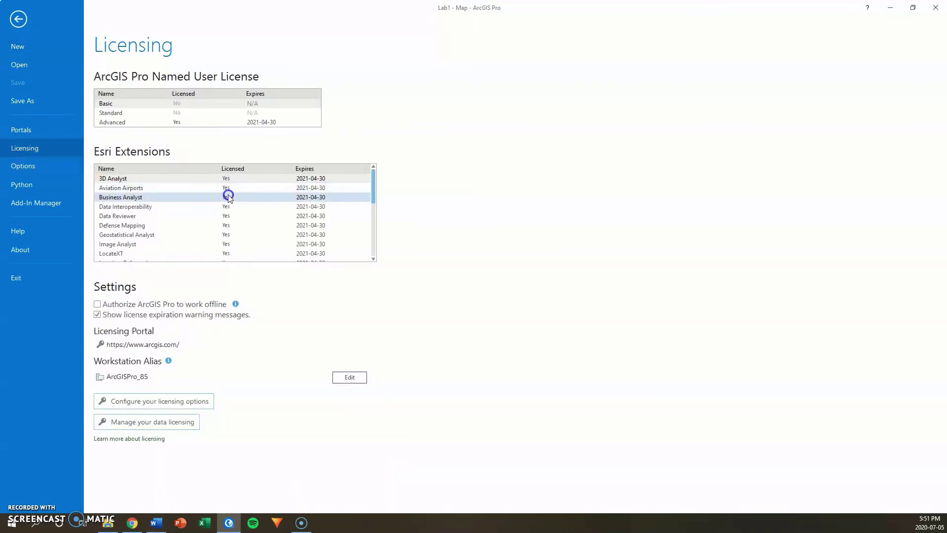
{"action": "scroll", "coordinate": [235, 197], "scroll_direction": "down", "scroll_amount": 4}
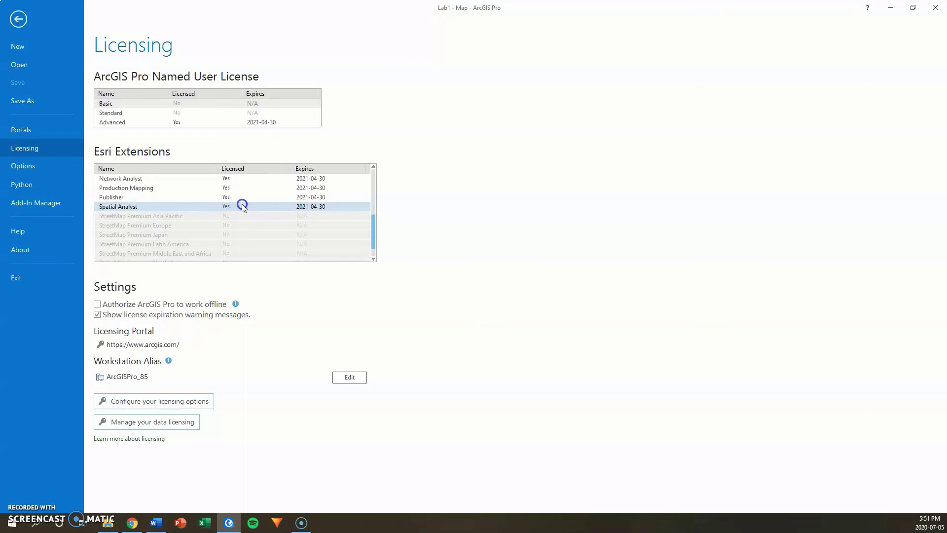
{"action": "scroll", "coordinate": [241, 199], "scroll_direction": "down", "scroll_amount": 2}
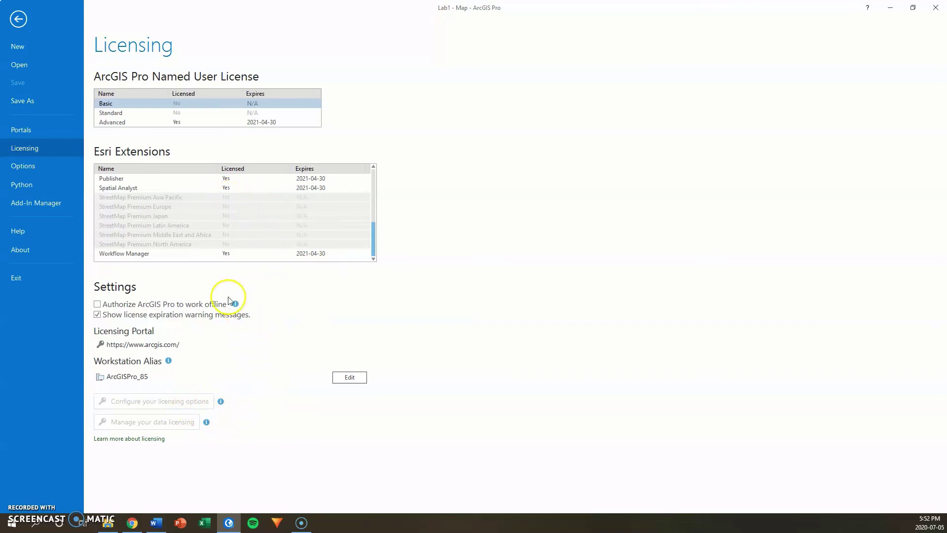
{"action": "left_click", "coordinate": [18, 18]}
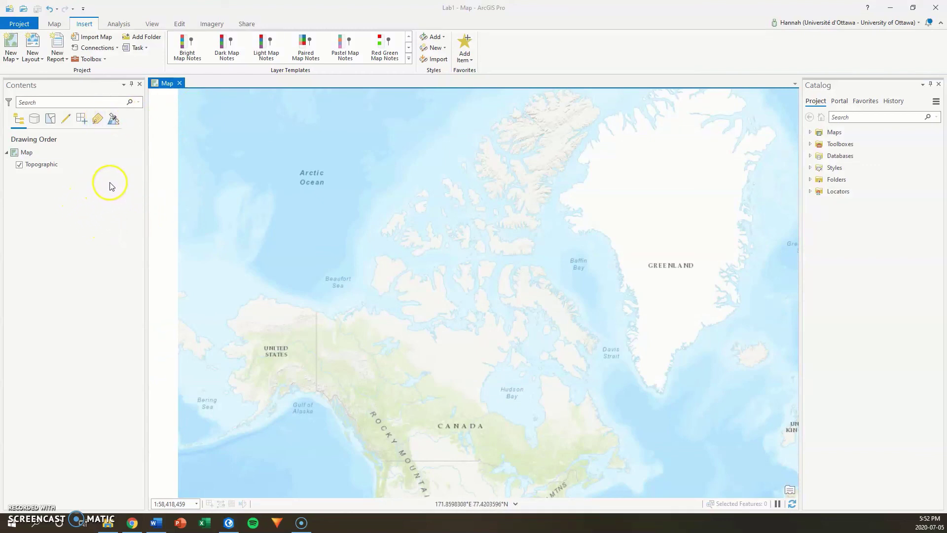
Step: Open the Python window from the geoprocessing analysis tools
{"action": "left_click", "coordinate": [123, 25]}
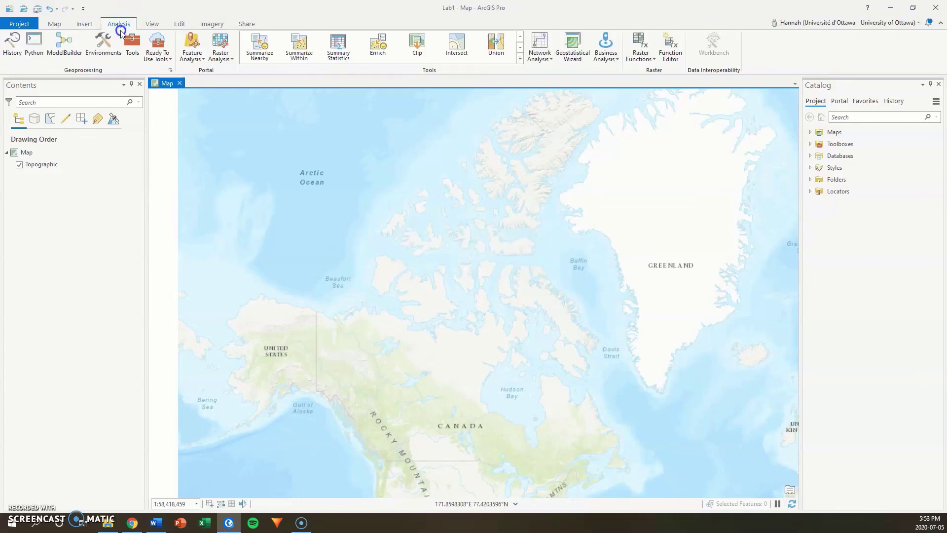
{"action": "left_click", "coordinate": [35, 41]}
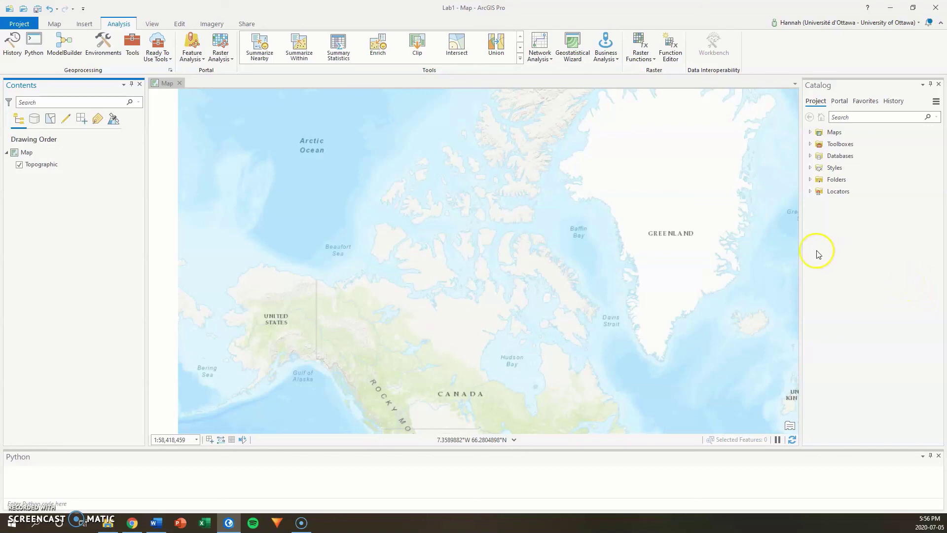
Step: Add a folder connection to the DATA folder under Desktop, GEG3312, Lab1, EXERCISE1
{"action": "left_click", "coordinate": [88, 24]}
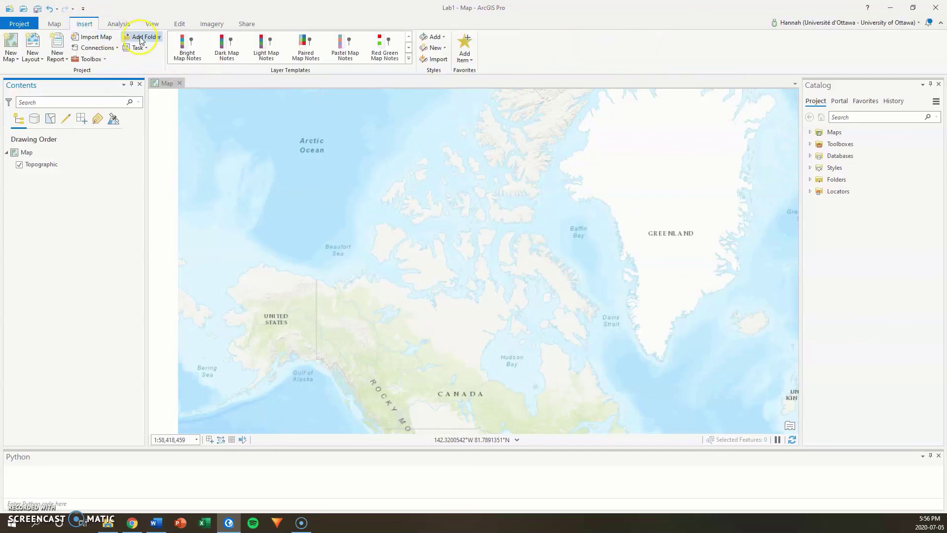
{"action": "left_click", "coordinate": [140, 39]}
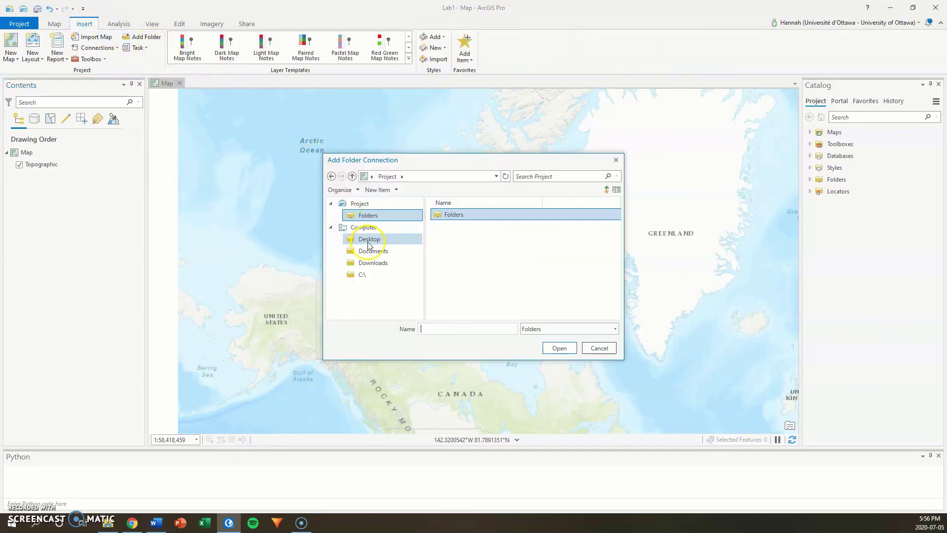
{"action": "left_click", "coordinate": [373, 240]}
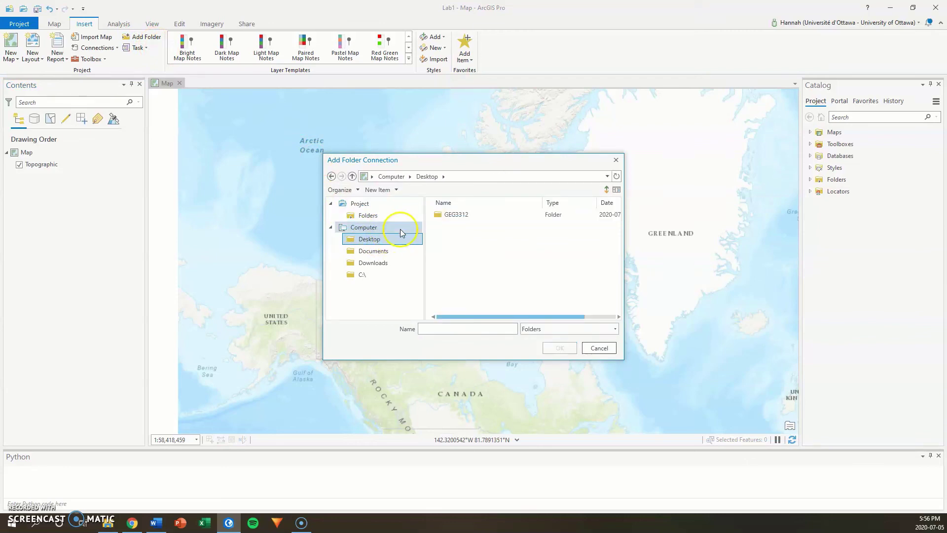
{"action": "left_click", "coordinate": [461, 219]}
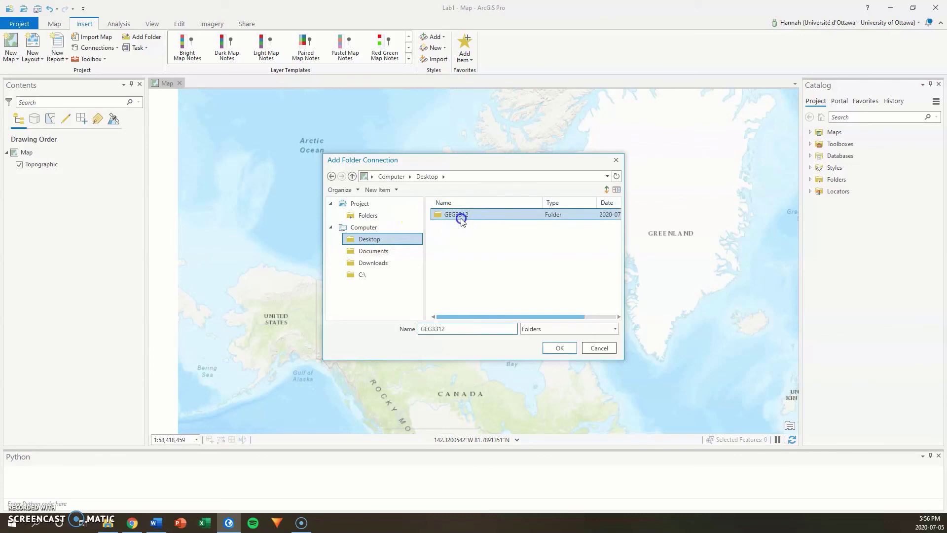
{"action": "double_click", "coordinate": [455, 218]}
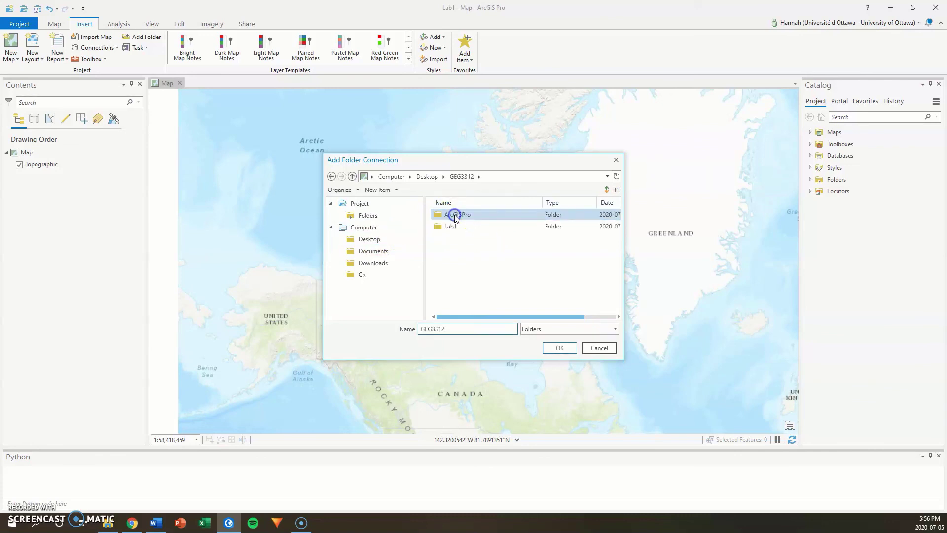
{"action": "double_click", "coordinate": [451, 215]}
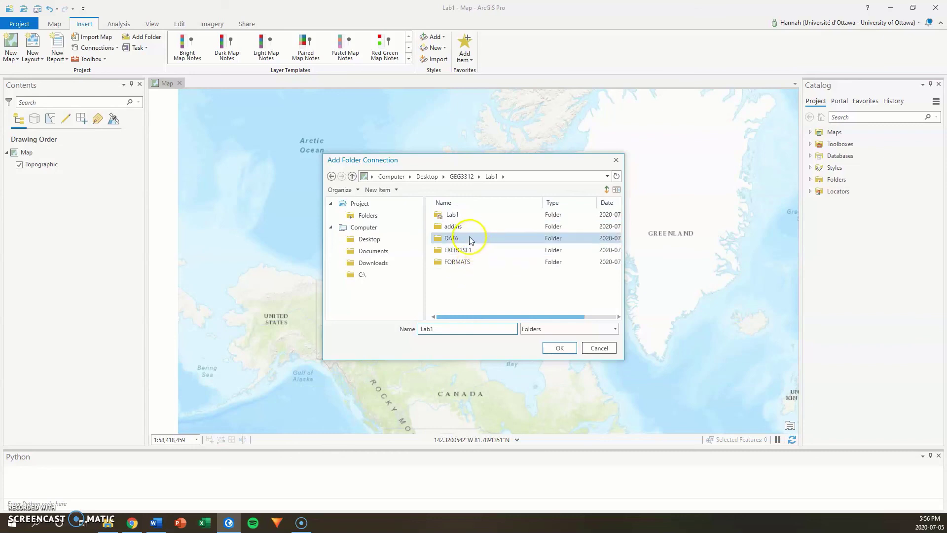
{"action": "double_click", "coordinate": [459, 249]}
{"action": "left_click", "coordinate": [457, 215]}
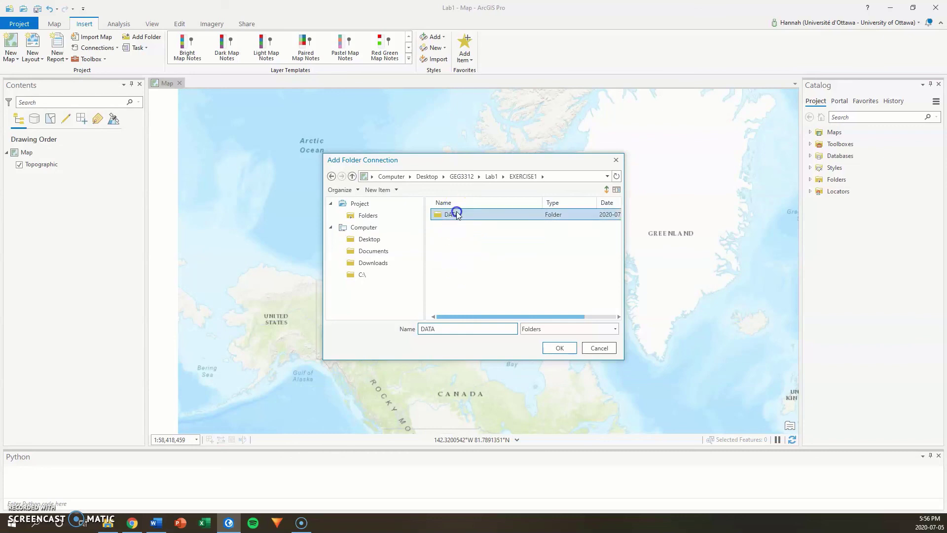
{"action": "left_click", "coordinate": [561, 348]}
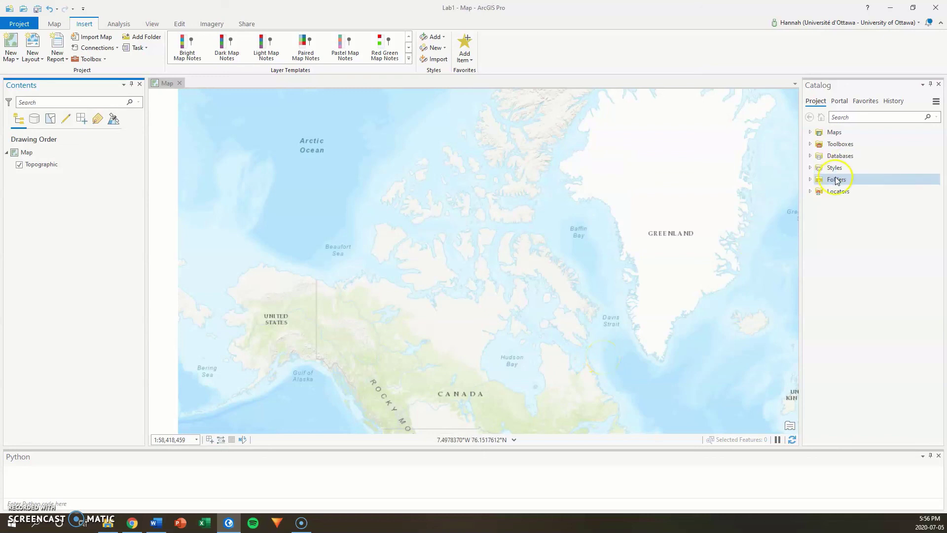
Step: Expand the project's folder connections and DATA in the Catalog to check its datasets, and collapse them again
{"action": "left_click", "coordinate": [810, 179]}
{"action": "left_click", "coordinate": [818, 202]}
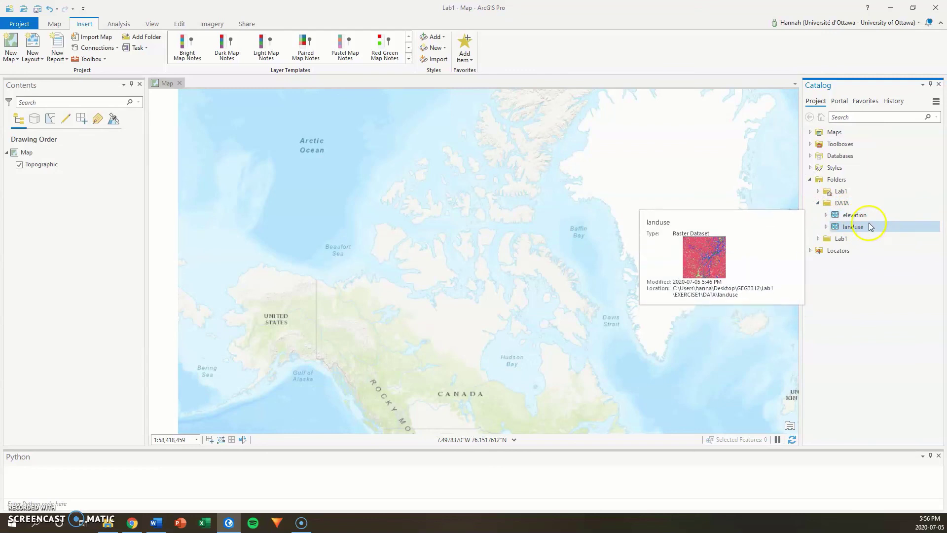
{"action": "left_click", "coordinate": [819, 203]}
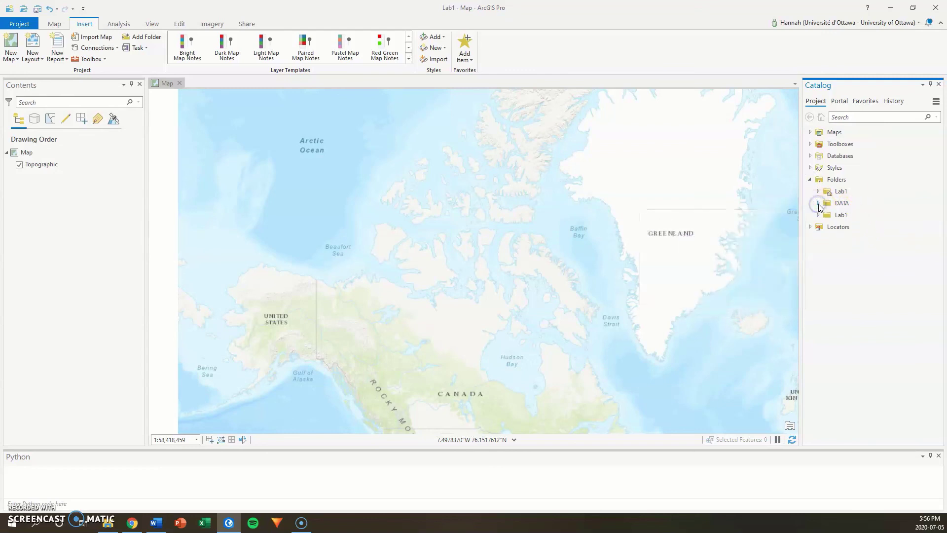
{"action": "left_click", "coordinate": [810, 179]}
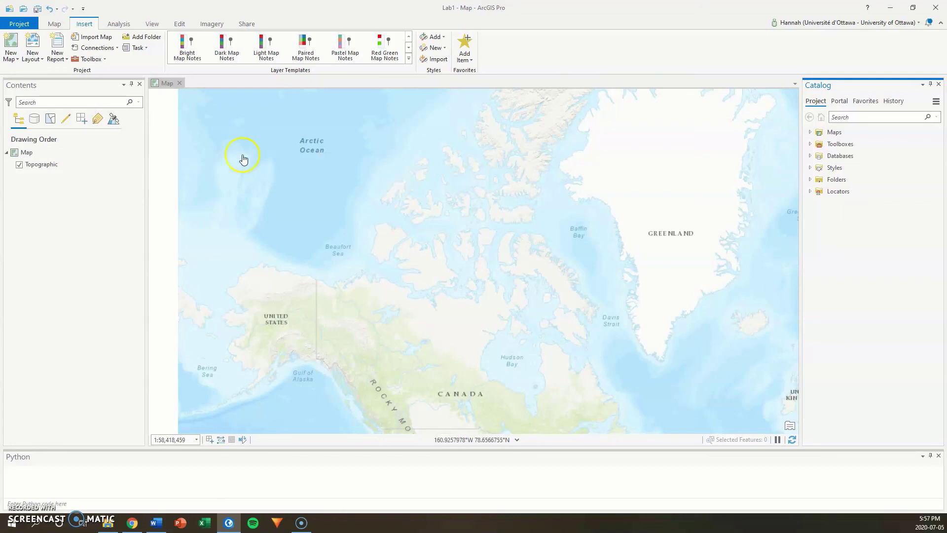
Step: Save the Lab1 project and return to the map view
{"action": "left_click", "coordinate": [20, 24]}
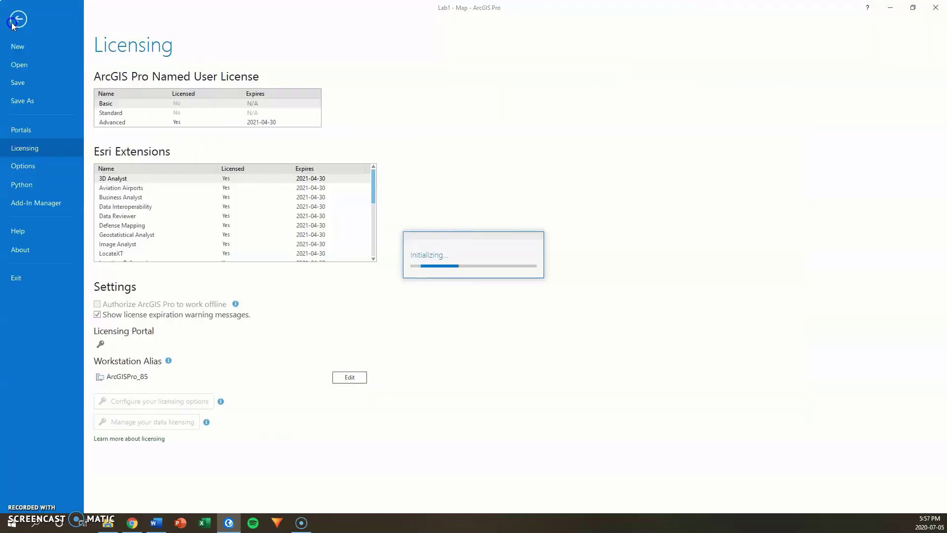
{"action": "left_click", "coordinate": [19, 80]}
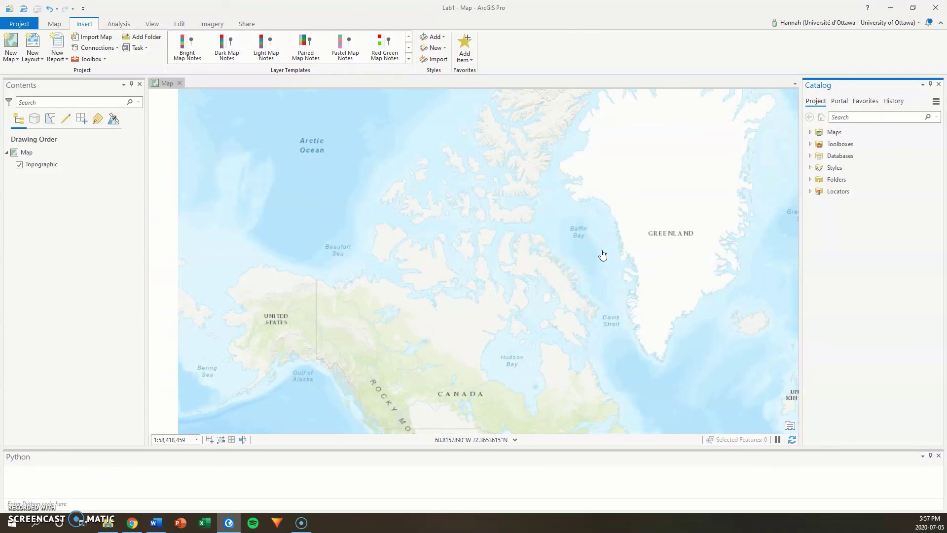
{"action": "left_click", "coordinate": [587, 255]}
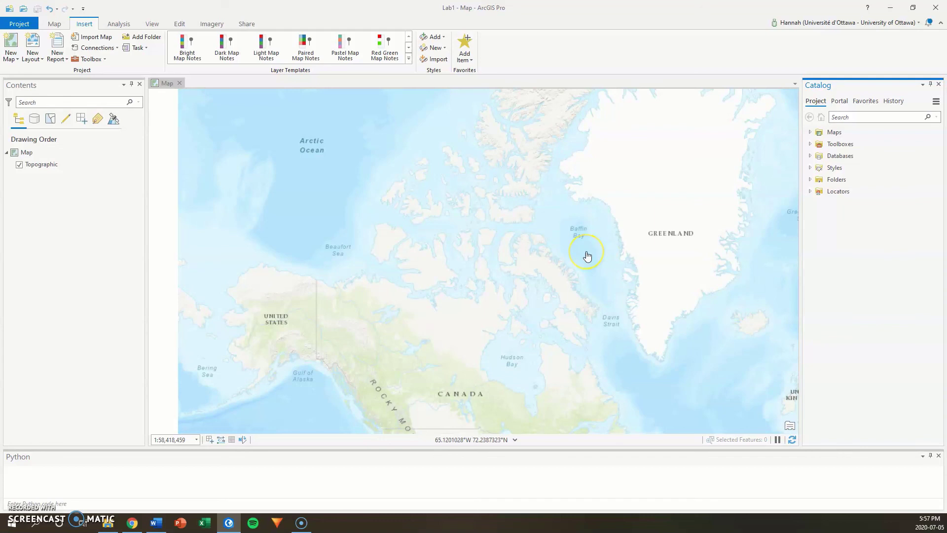